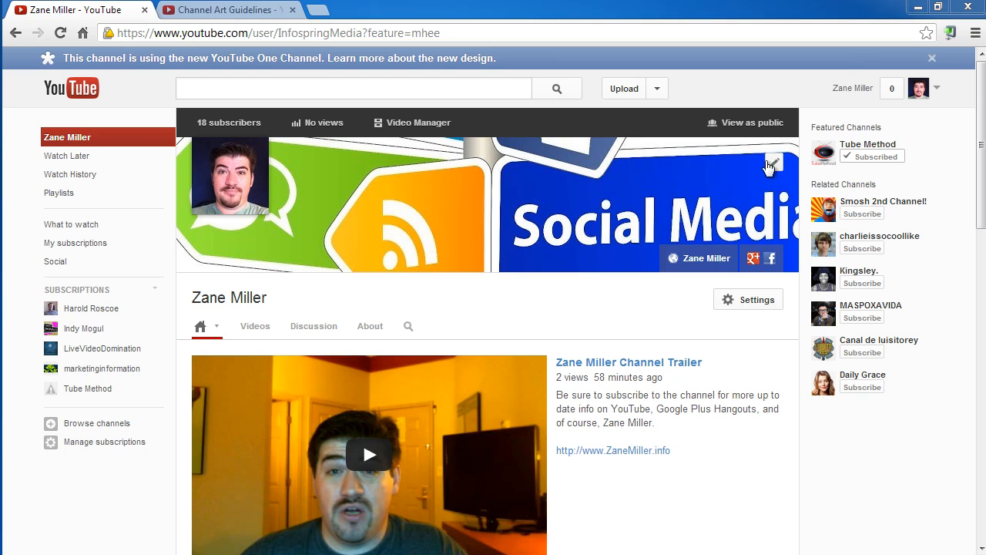
# Open the channel art upload dialog, look at the computer file picker, and check the recommended art size and maximum file size.
pyautogui.click(775, 167)
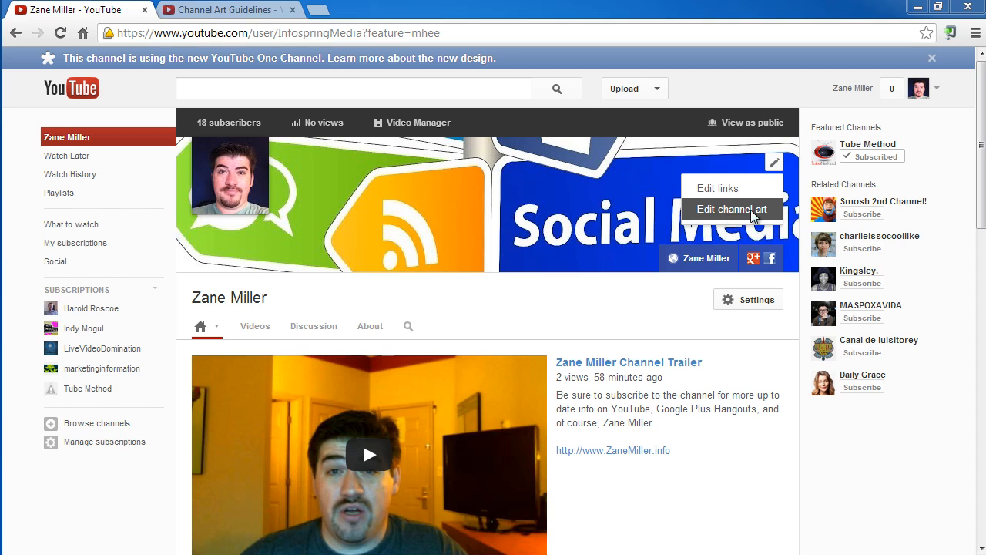
pyautogui.click(722, 209)
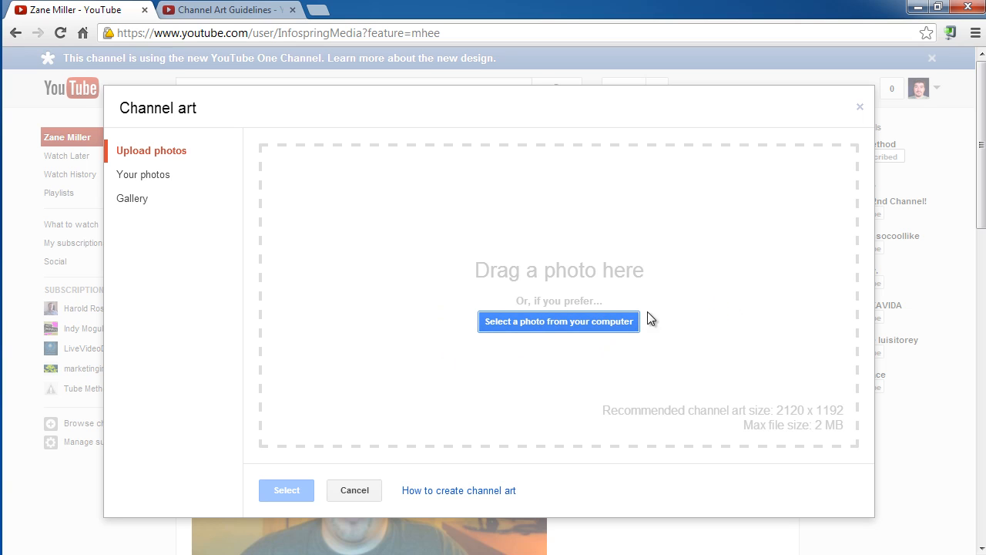
pyautogui.click(567, 321)
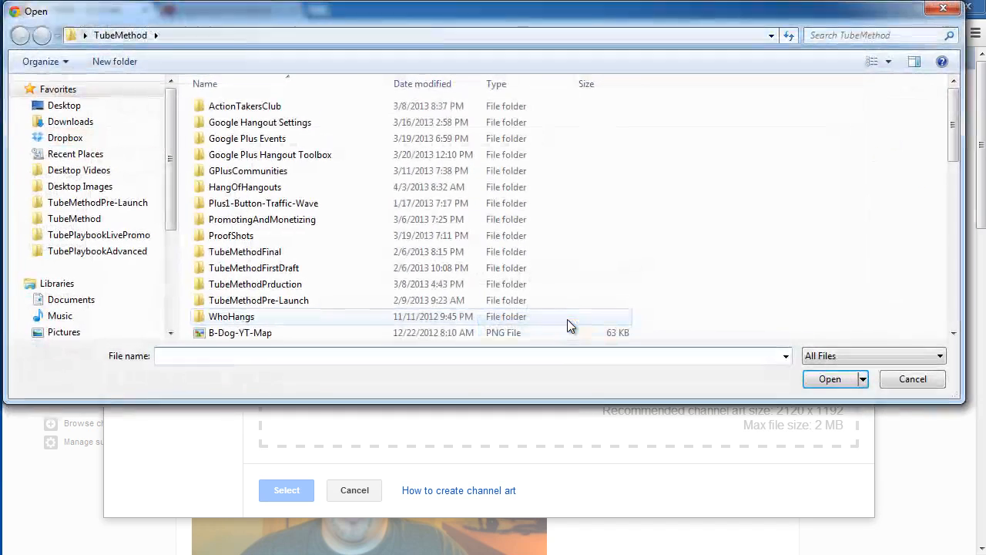
pyautogui.click(943, 8)
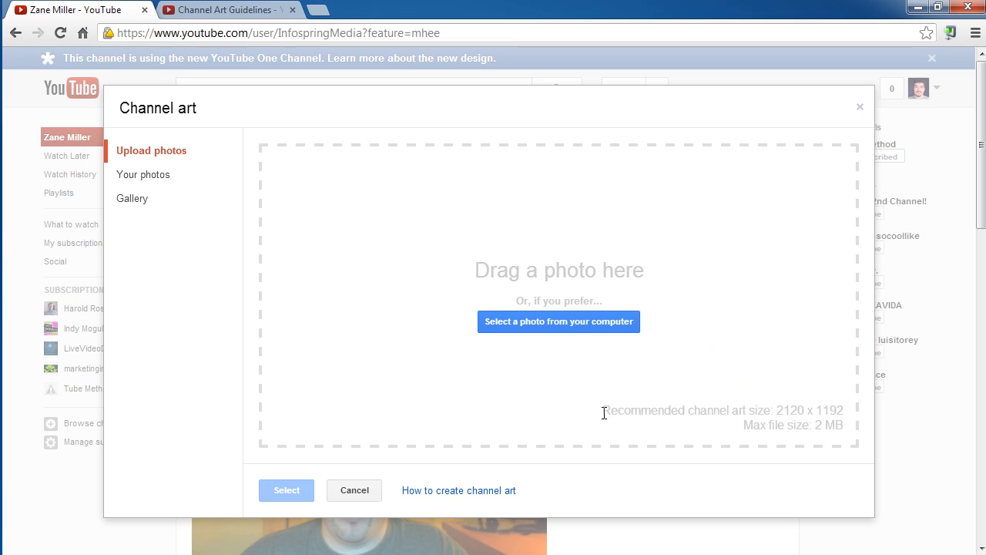
pyautogui.moveTo(603, 412); pyautogui.dragTo(850, 424)
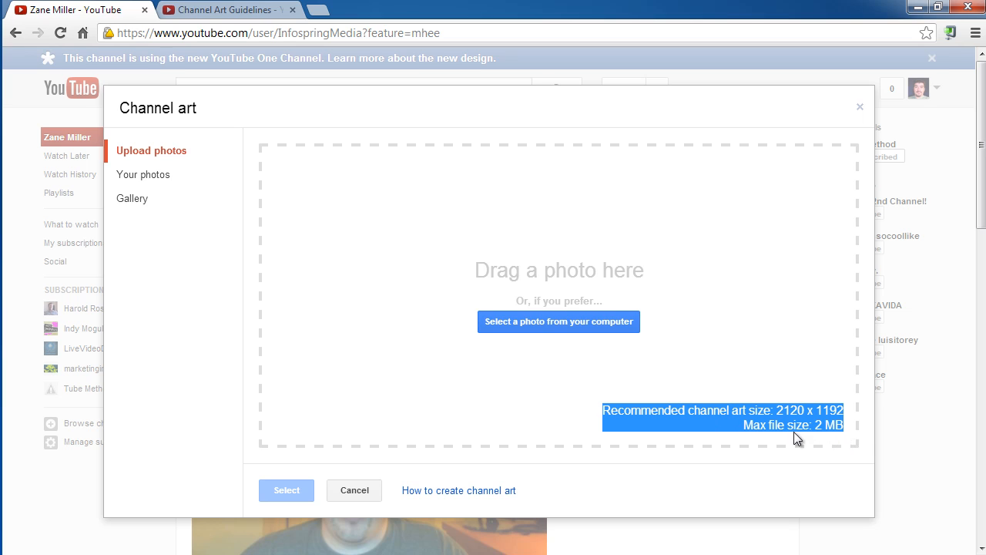
pyautogui.click(726, 425)
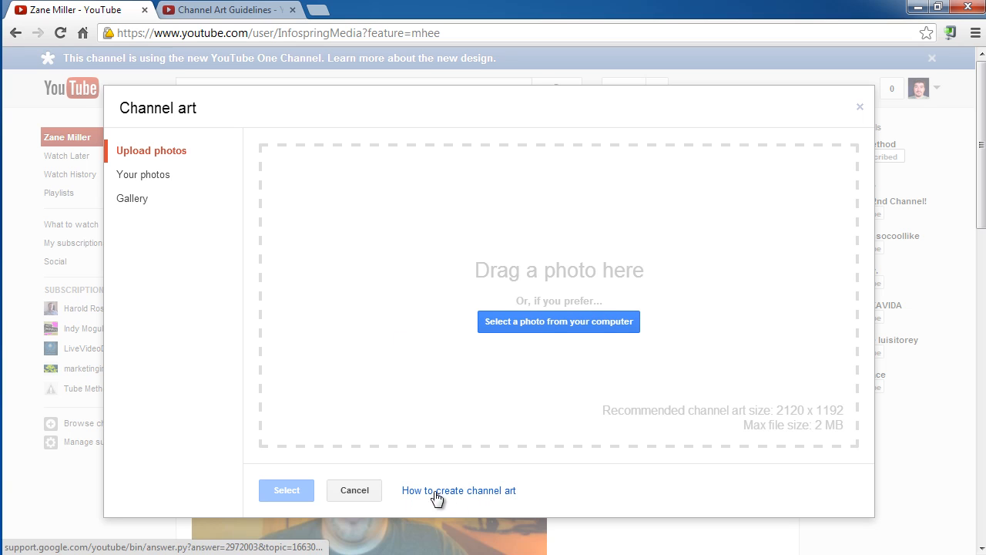
# Review the Channel Art Guidelines page's template, safe area and width examples, and return to the channel, closing its art dialog.
pyautogui.click(234, 9)
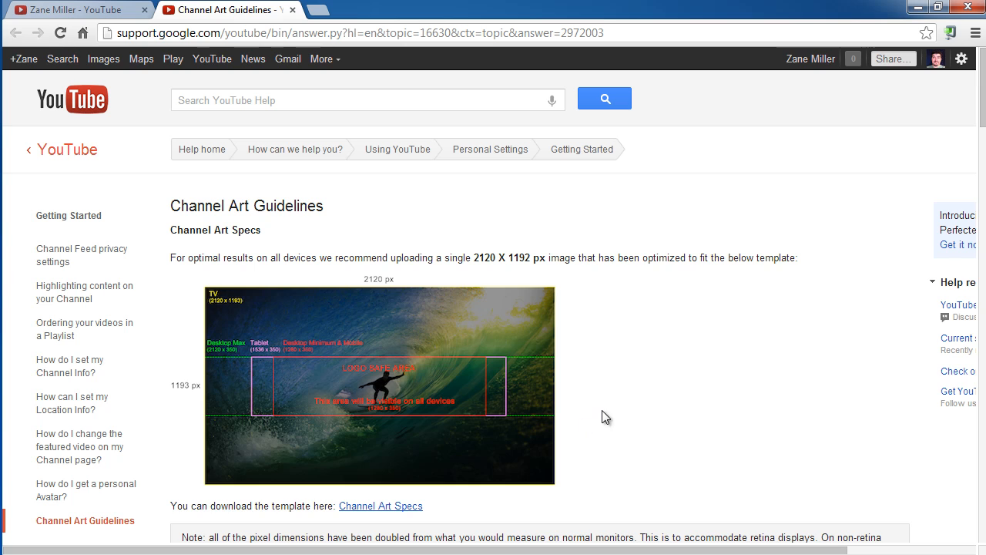
pyautogui.scroll(-1, 606, 400)
pyautogui.scroll(-2, 609, 407)
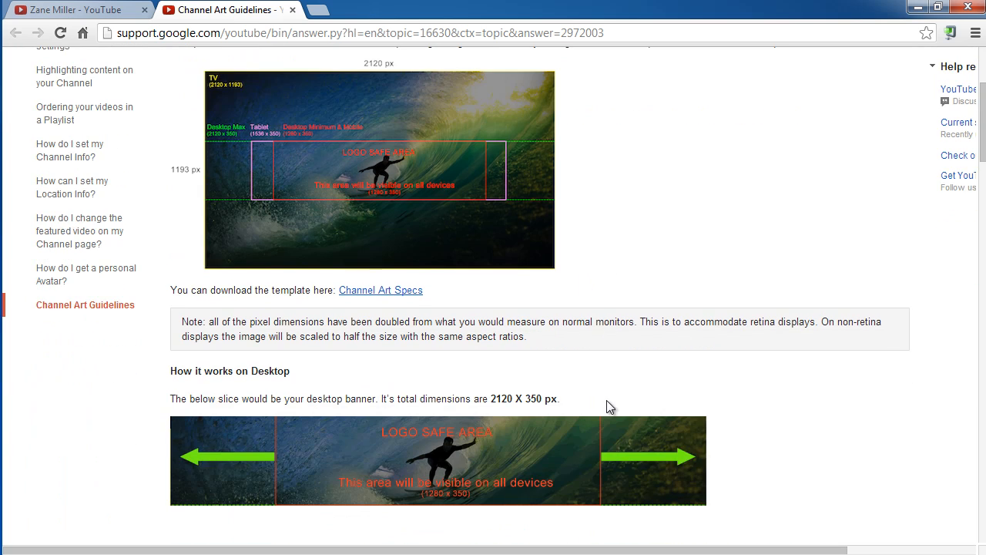
pyautogui.scroll(-1, 688, 177)
pyautogui.scroll(-1, 688, 177)
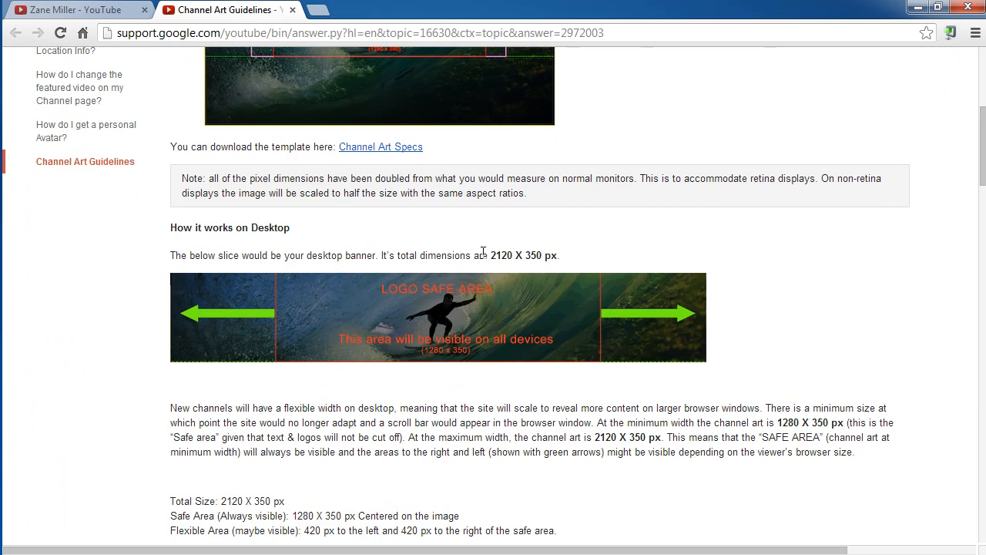
pyautogui.scroll(-1, 472, 401)
pyautogui.scroll(-2, 470, 396)
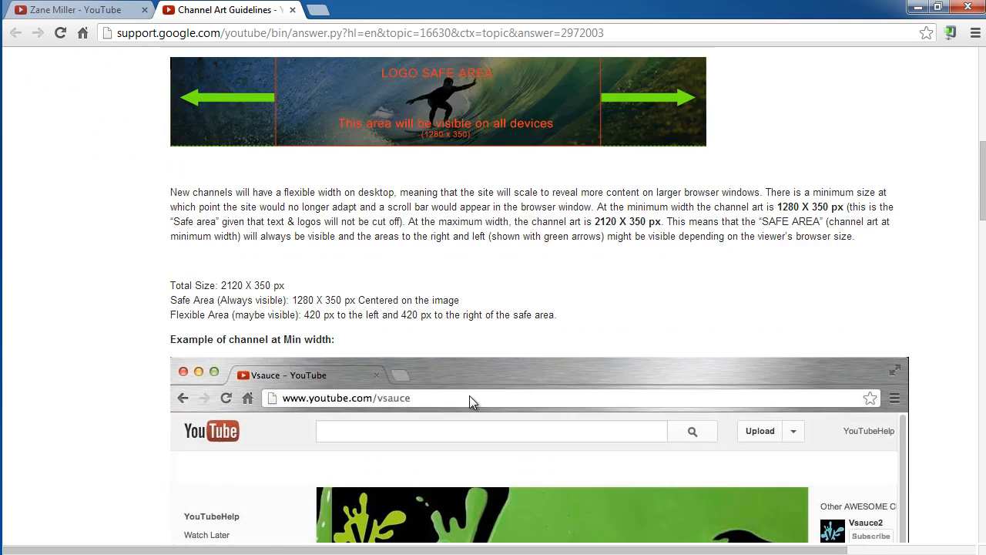
pyautogui.scroll(-2, 470, 397)
pyautogui.scroll(-1, 469, 395)
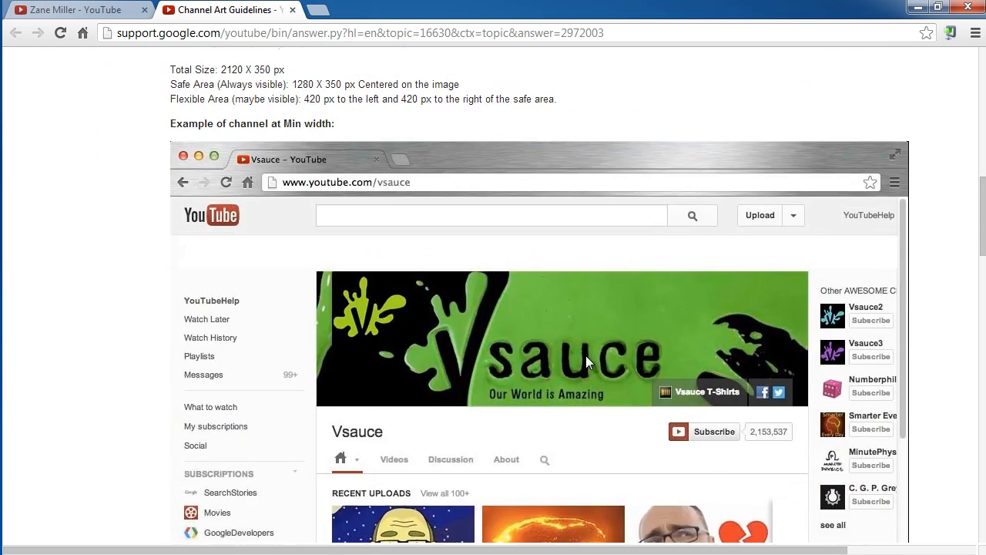
pyautogui.scroll(-4, 585, 355)
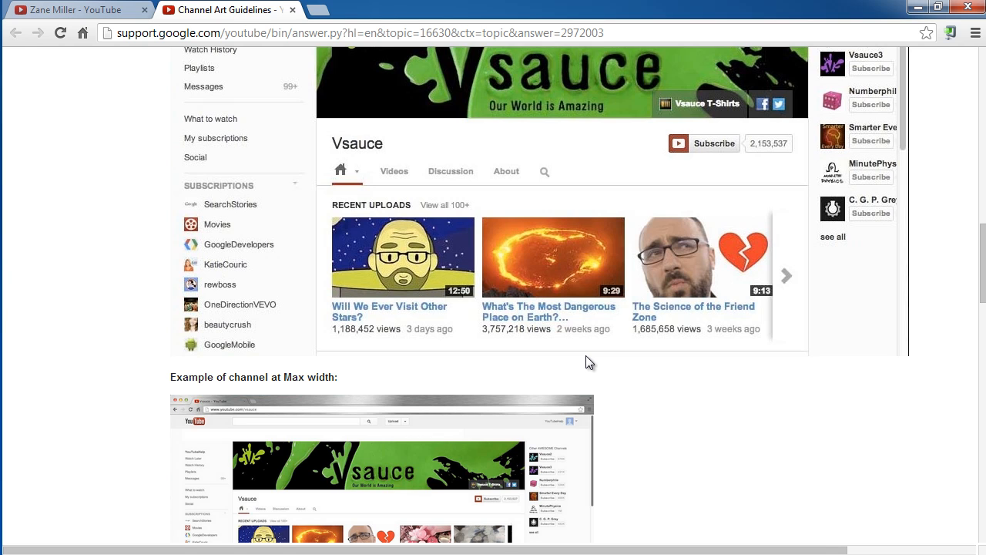
pyautogui.click(117, 14)
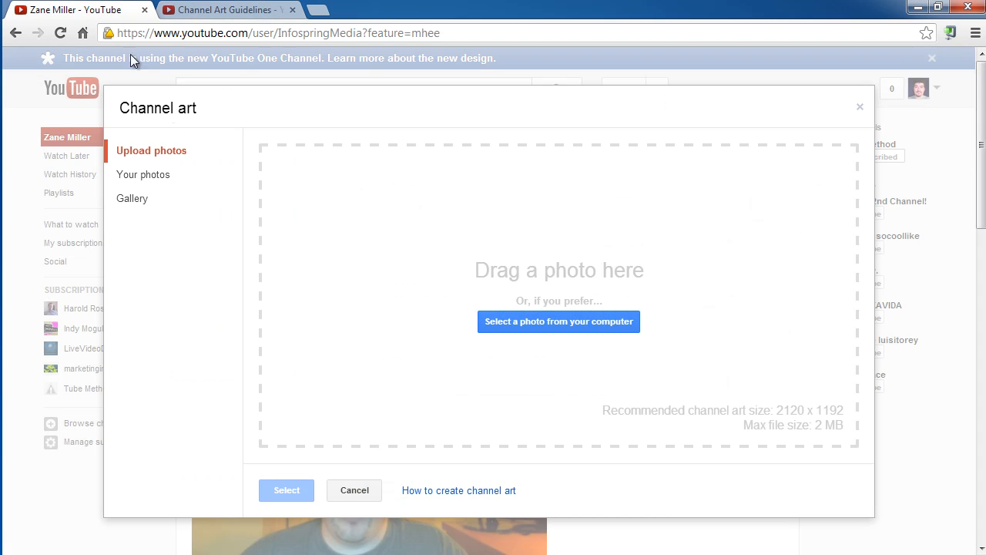
pyautogui.click(361, 493)
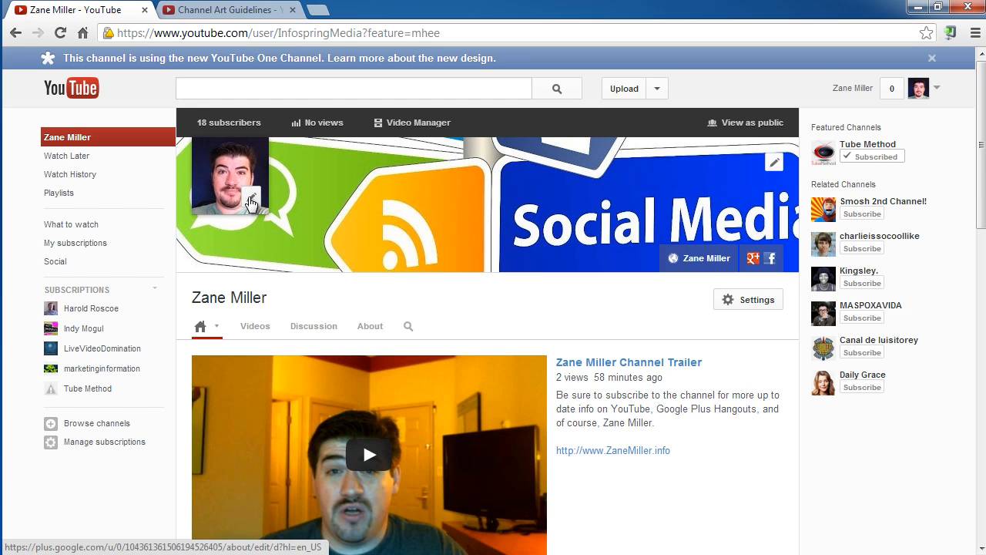
# View the Google+ profile page where the channel's profile photo is edited, and return to the channel.
pyautogui.click(250, 202)
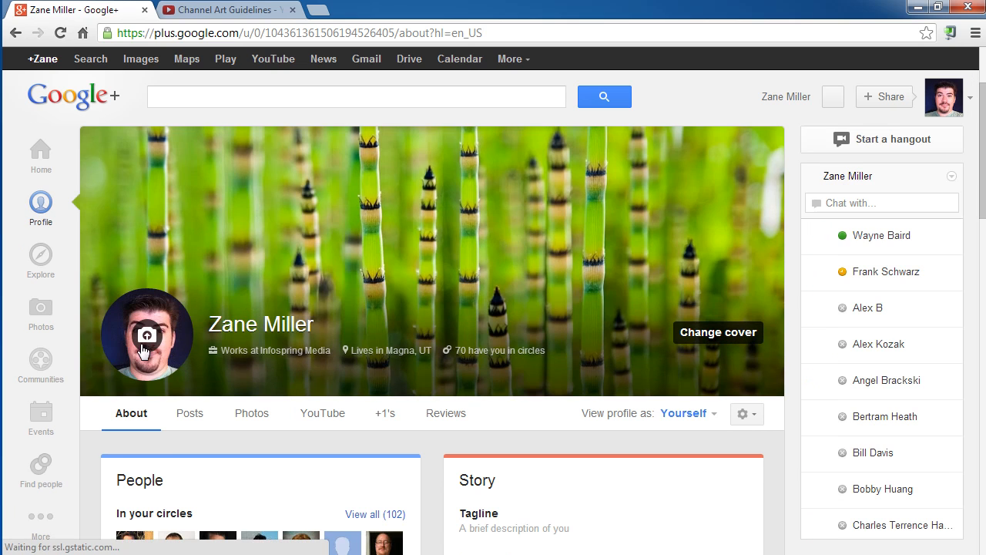
pyautogui.click(16, 33)
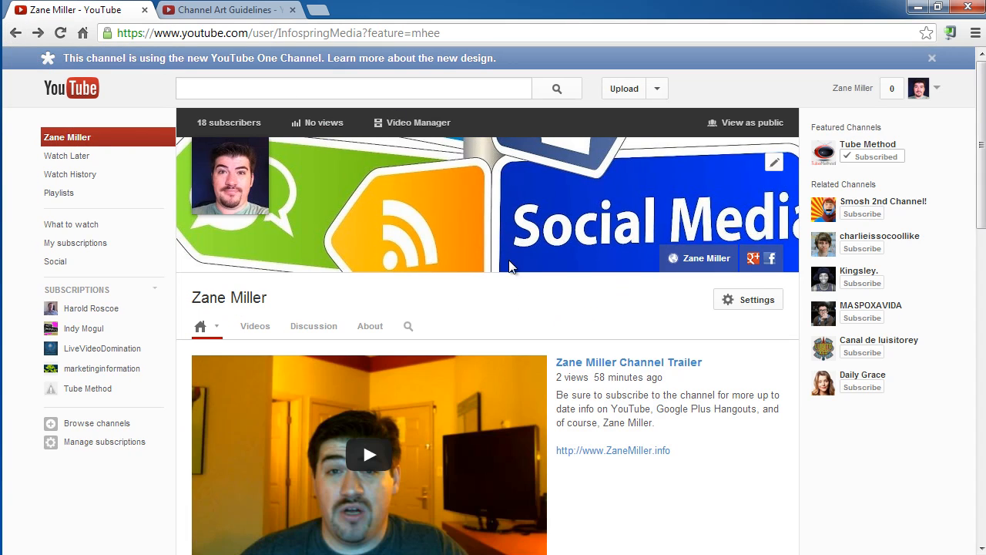
# Inspect the content and layout options of the Recent uploads section, leaving its settings without saving.
pyautogui.scroll(-3, 655, 237)
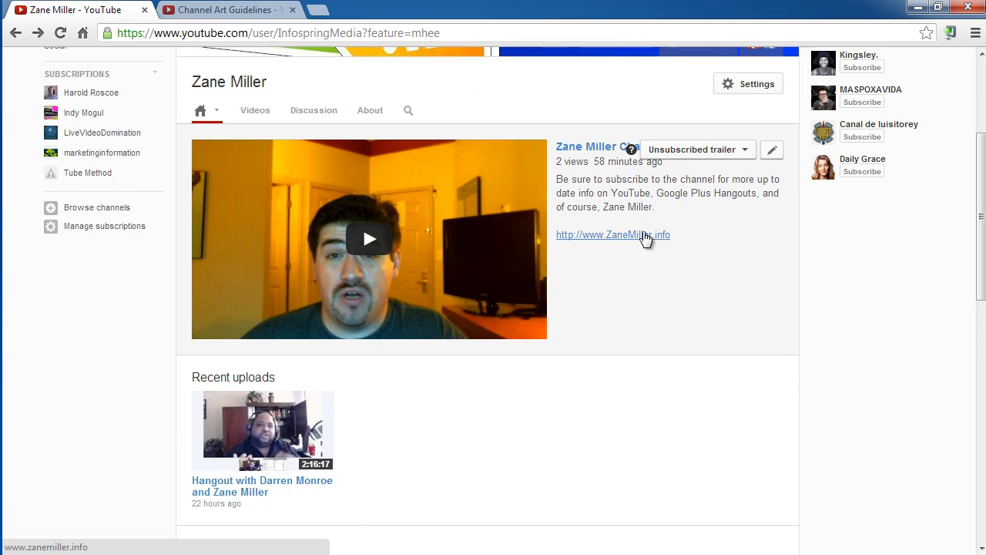
pyautogui.scroll(-2, 647, 238)
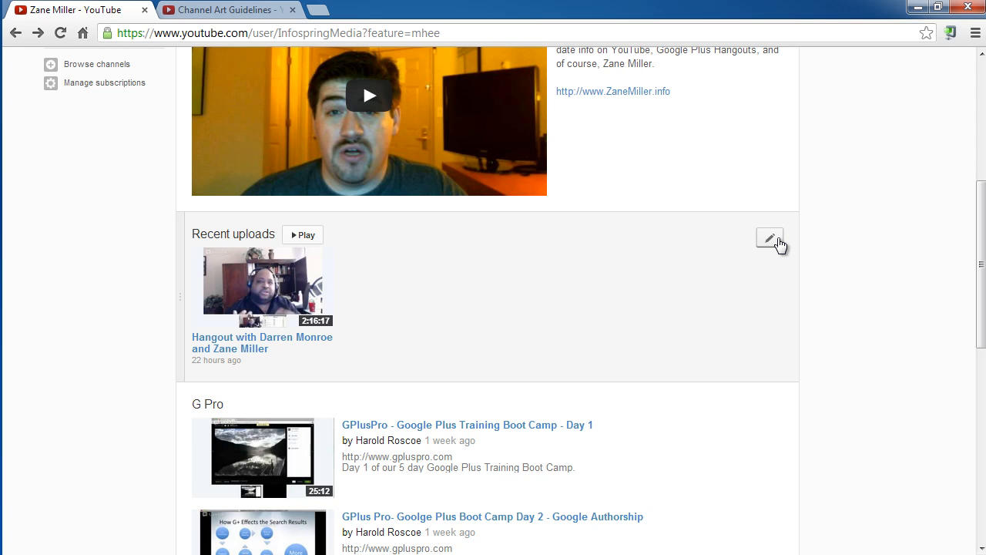
pyautogui.click(770, 238)
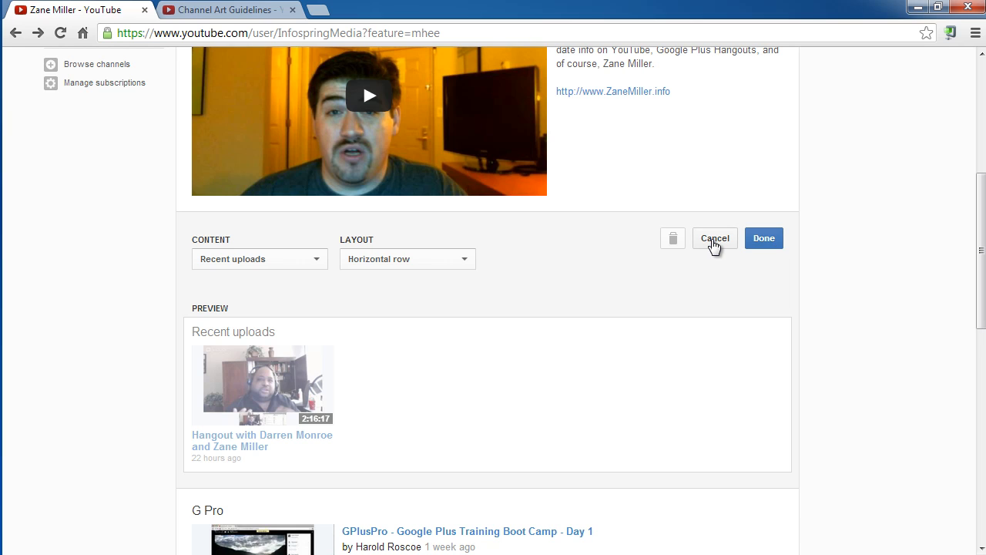
pyautogui.click(300, 262)
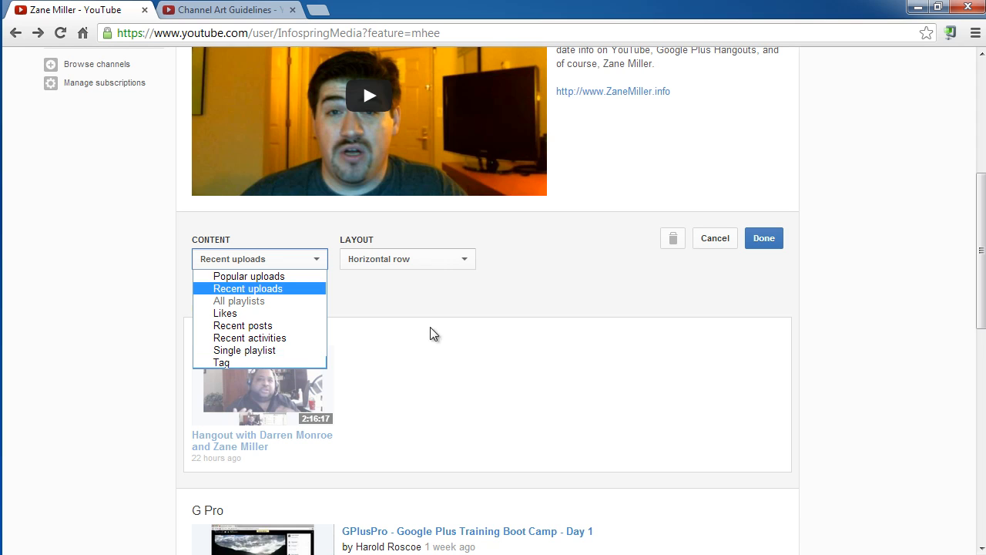
pyautogui.click(423, 267)
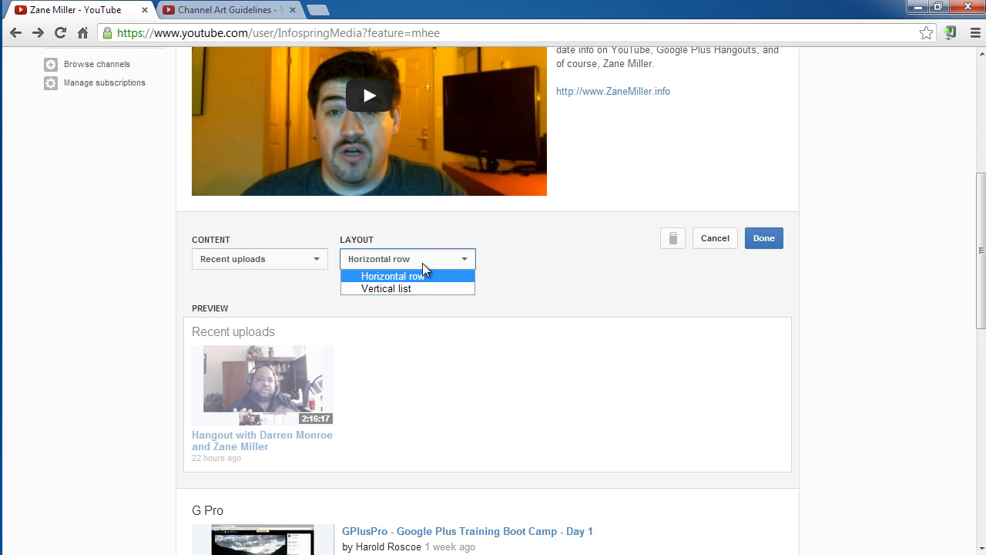
pyautogui.click(491, 282)
pyautogui.click(726, 247)
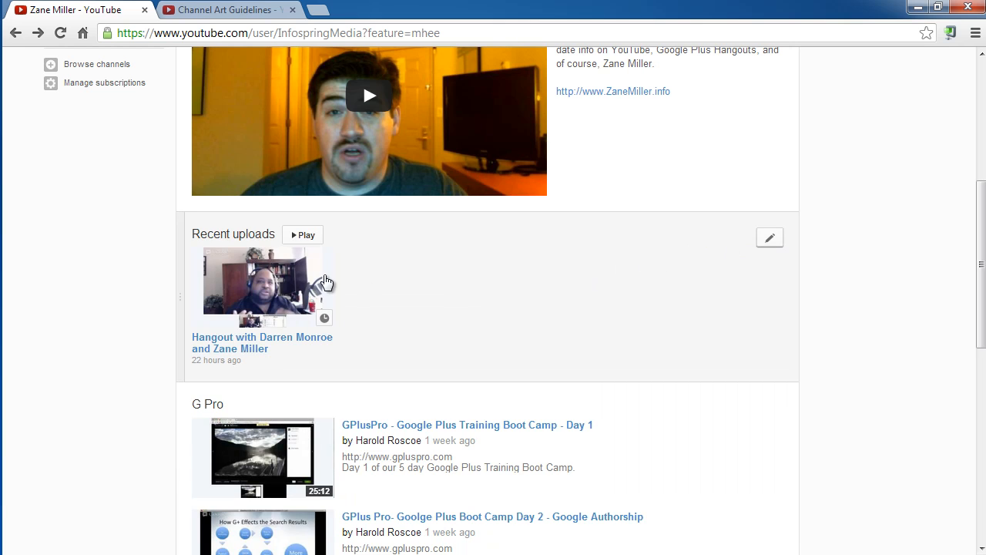
# Add a section below Playlists on the channel page with Tag as its content and Vertical list as its layout.
pyautogui.scroll(-2, 276, 316)
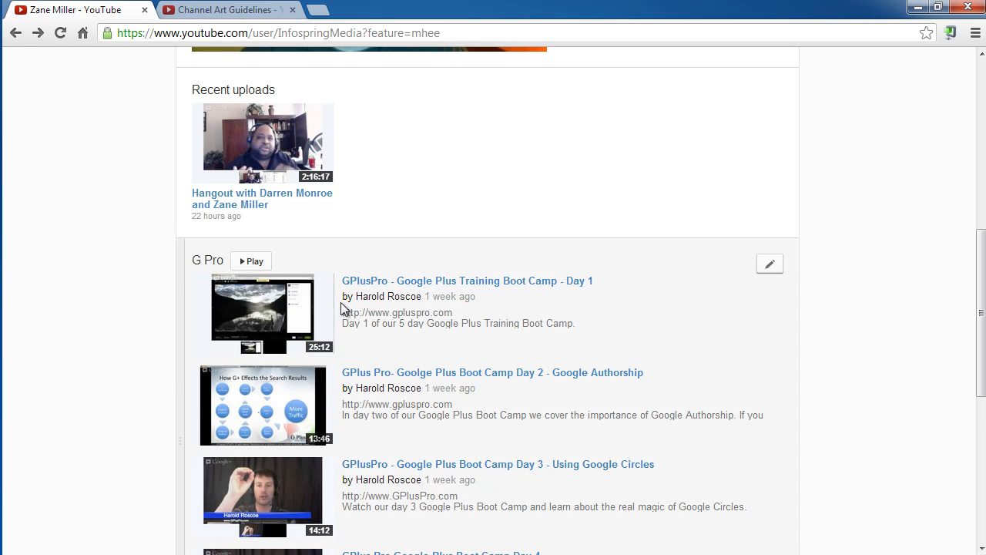
pyautogui.scroll(-1, 343, 281)
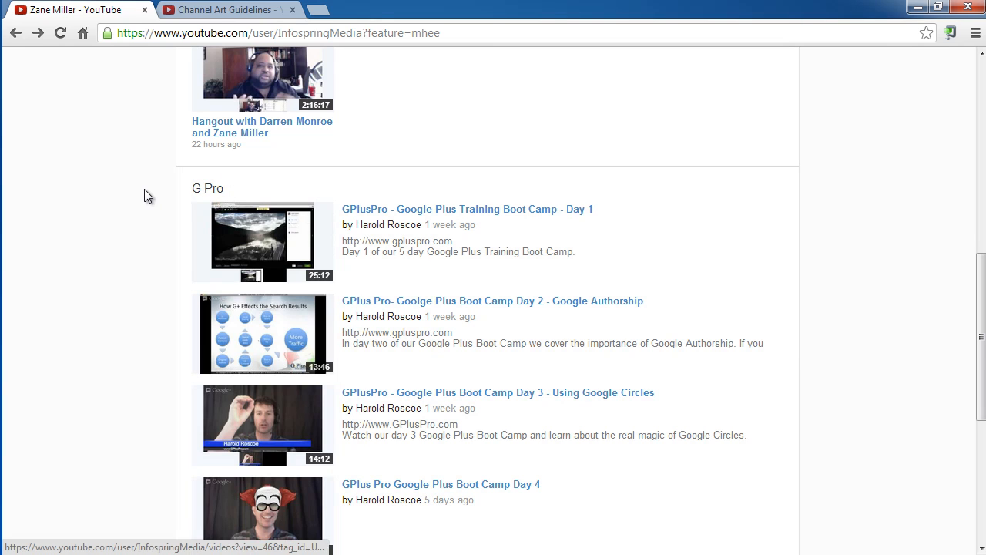
pyautogui.scroll(-2, 144, 189)
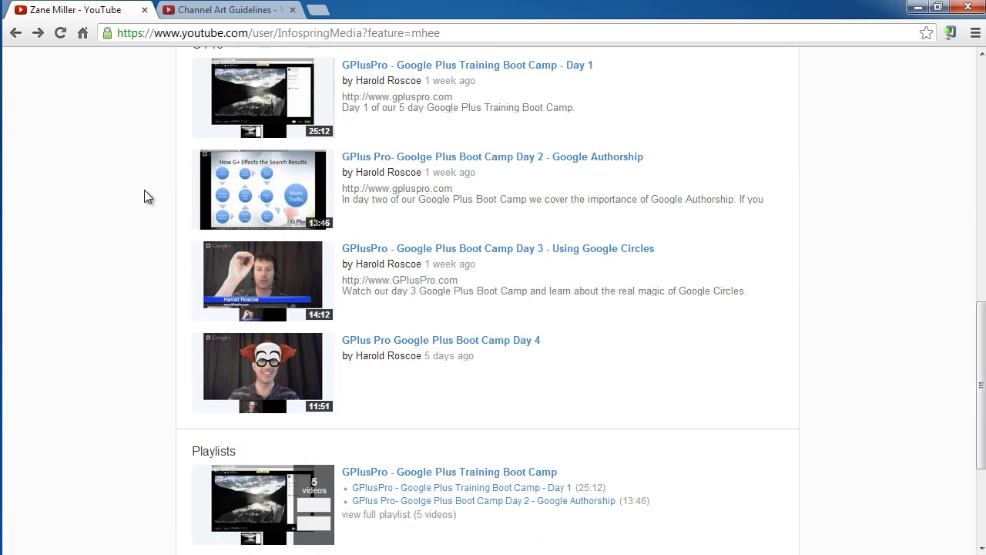
pyautogui.scroll(1, 144, 190)
pyautogui.scroll(-3, 144, 190)
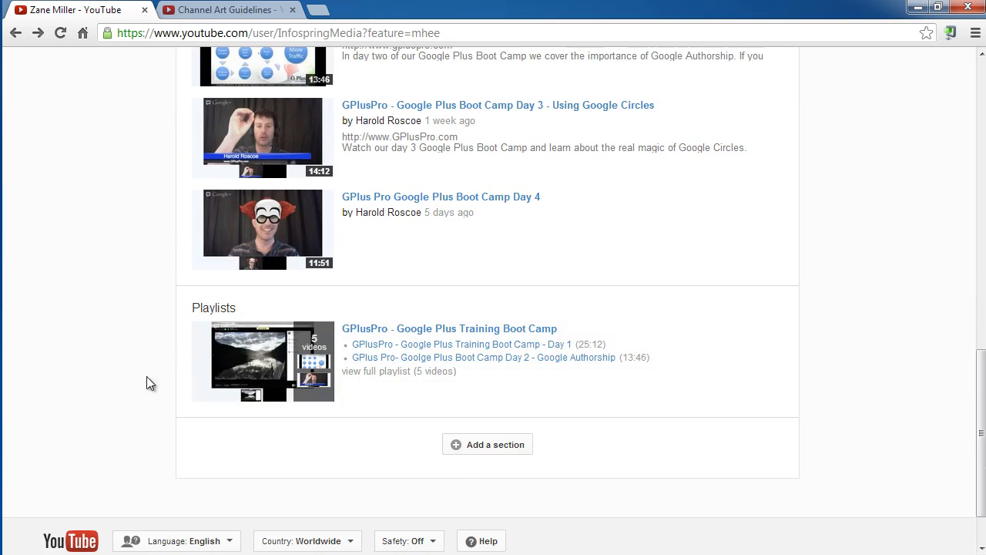
pyautogui.click(479, 445)
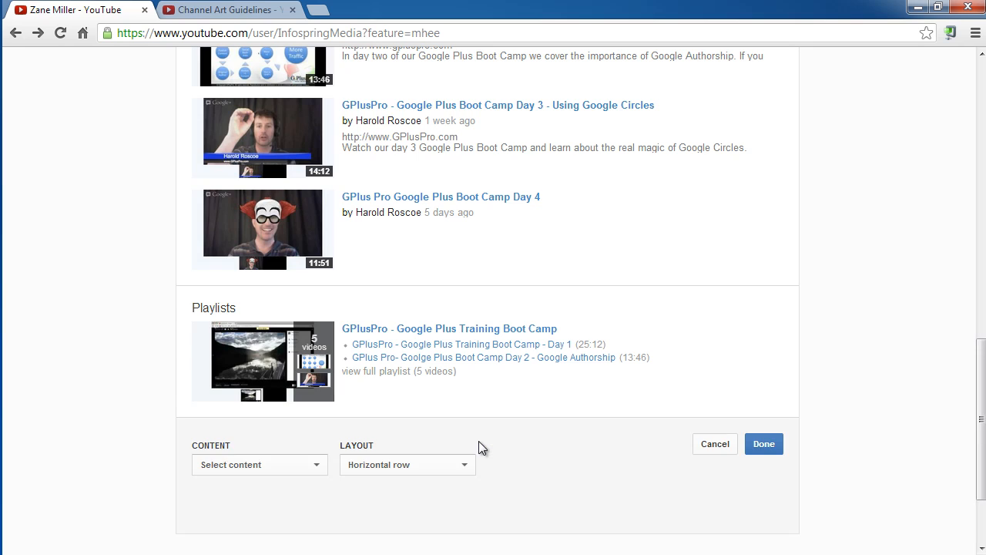
pyautogui.scroll(-2, 350, 399)
pyautogui.click(288, 345)
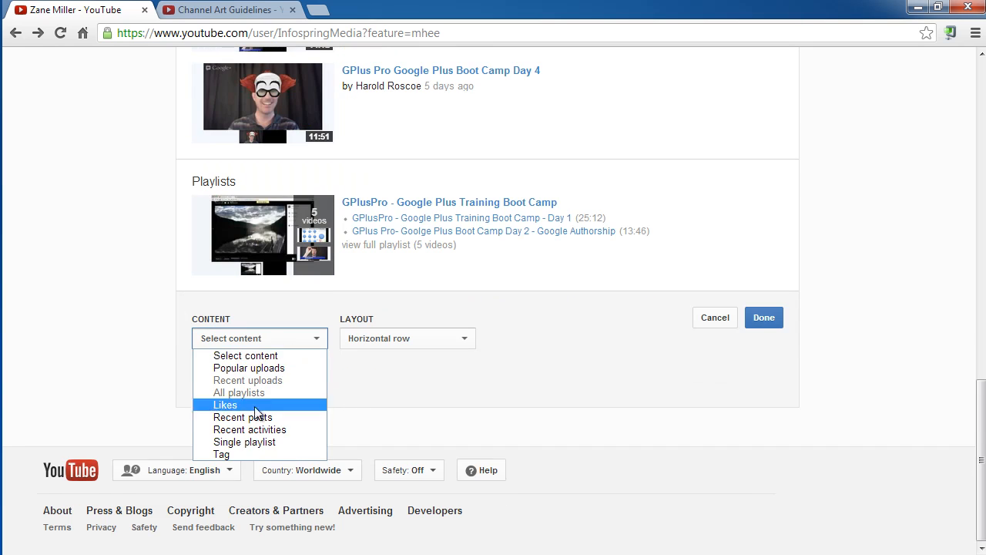
pyautogui.click(249, 456)
pyautogui.click(437, 337)
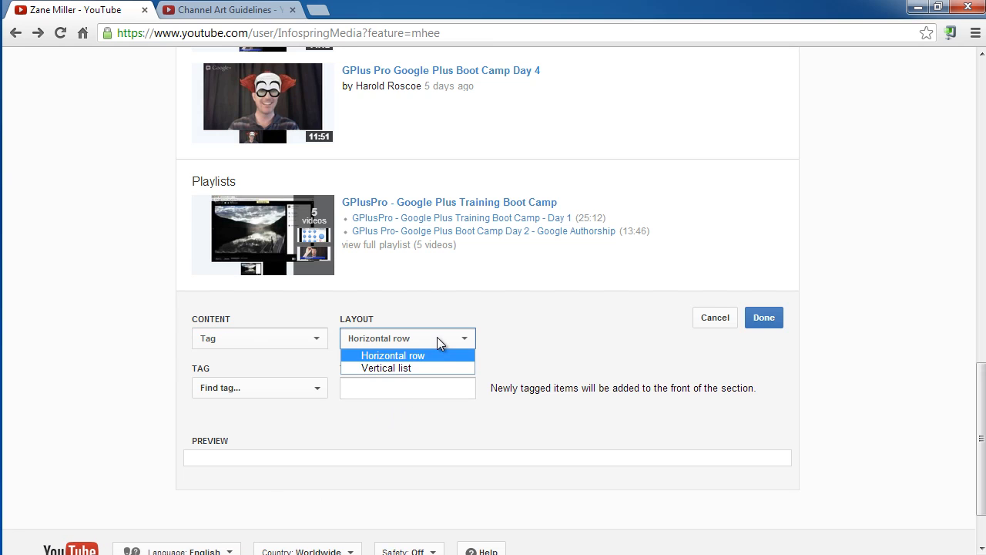
pyautogui.click(430, 370)
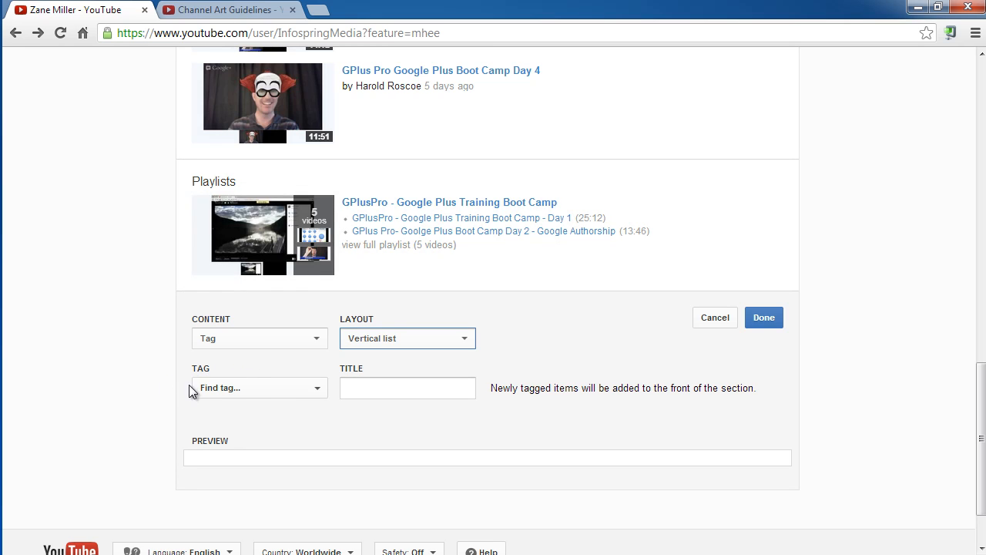
# Choose the Hangouts On Air tag for the new section and set its layout to Horizontal row.
pyautogui.click(248, 389)
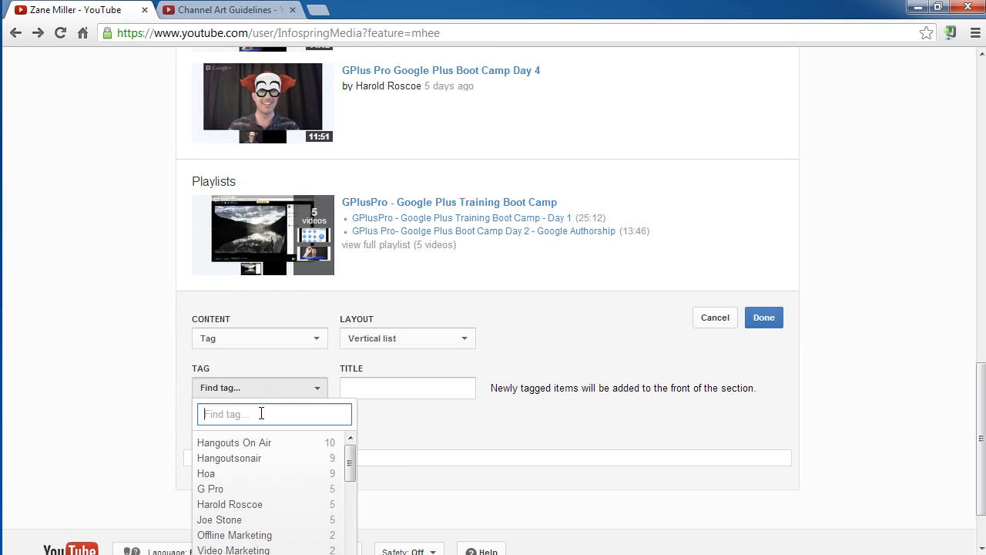
pyautogui.scroll(-2, 369, 417)
pyautogui.moveTo(348, 392); pyautogui.dragTo(360, 366)
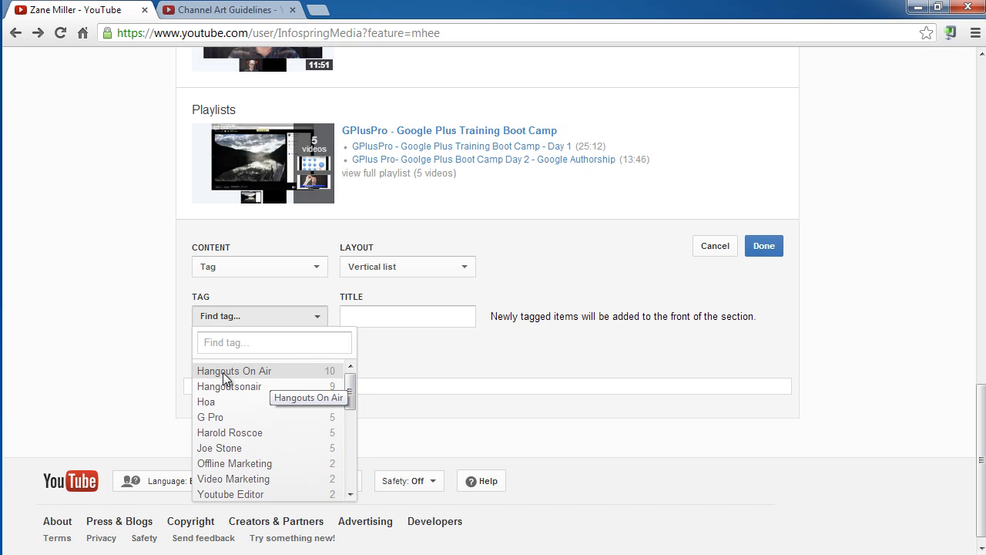
pyautogui.click(308, 373)
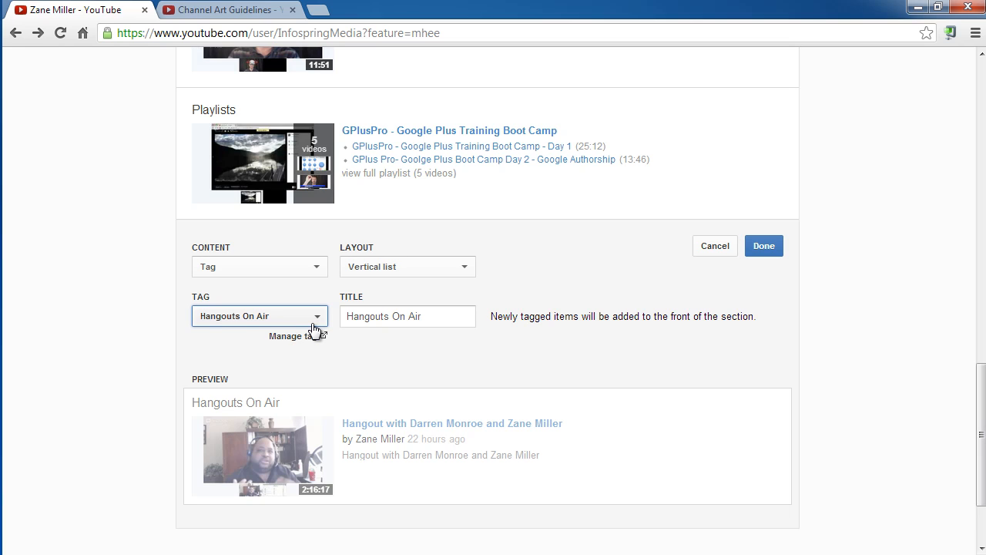
pyautogui.click(411, 262)
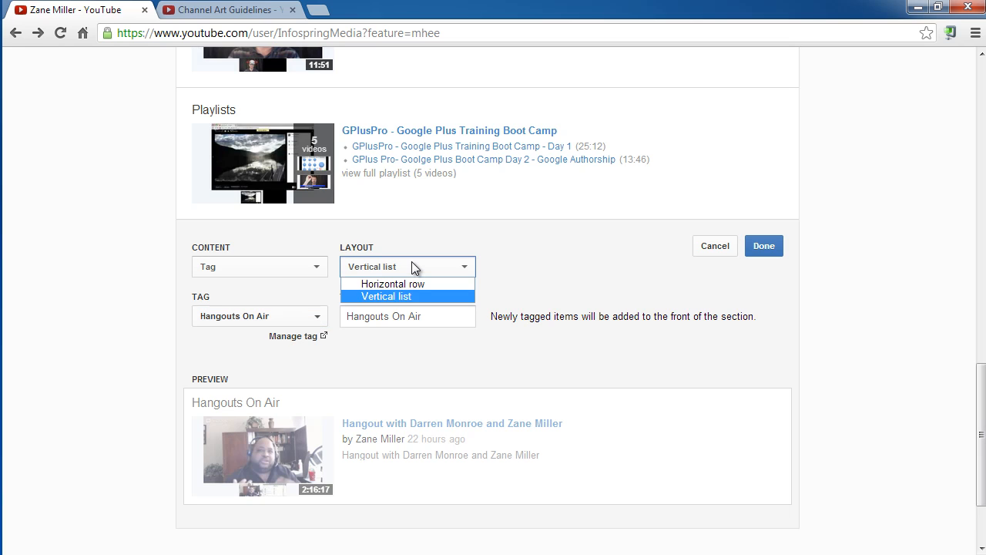
pyautogui.click(419, 284)
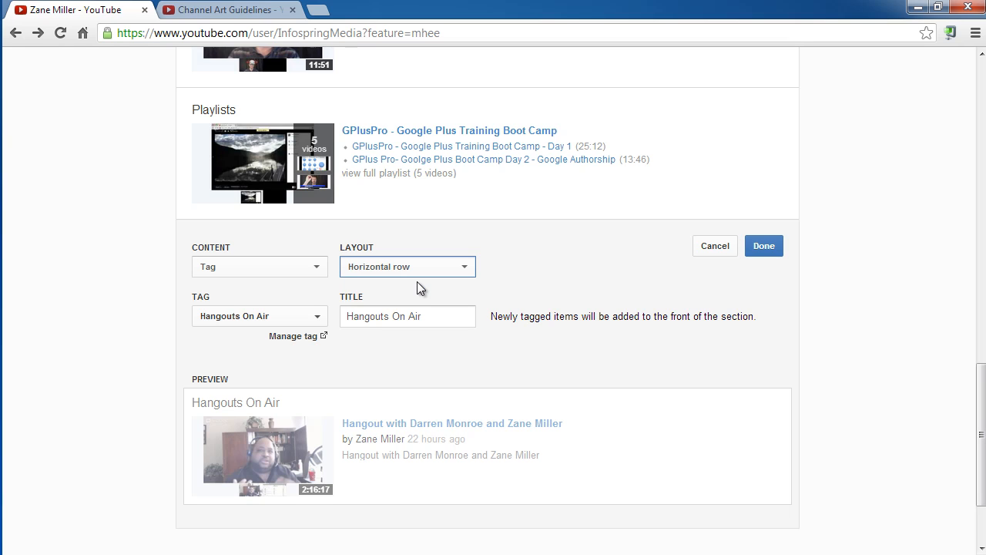
# Save the Hangouts On Air section, and start another new section but cancel it.
pyautogui.scroll(-2, 572, 290)
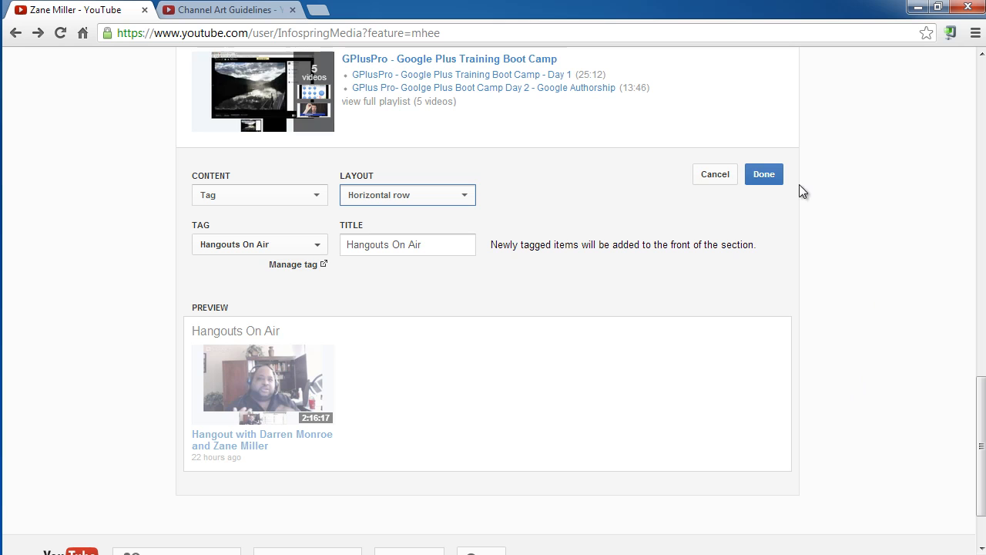
pyautogui.click(764, 174)
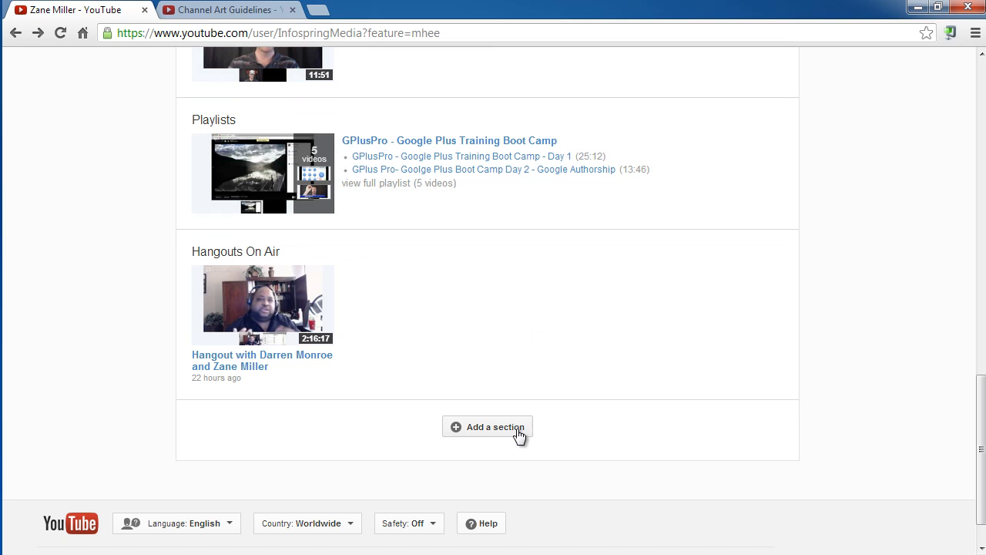
pyautogui.click(474, 425)
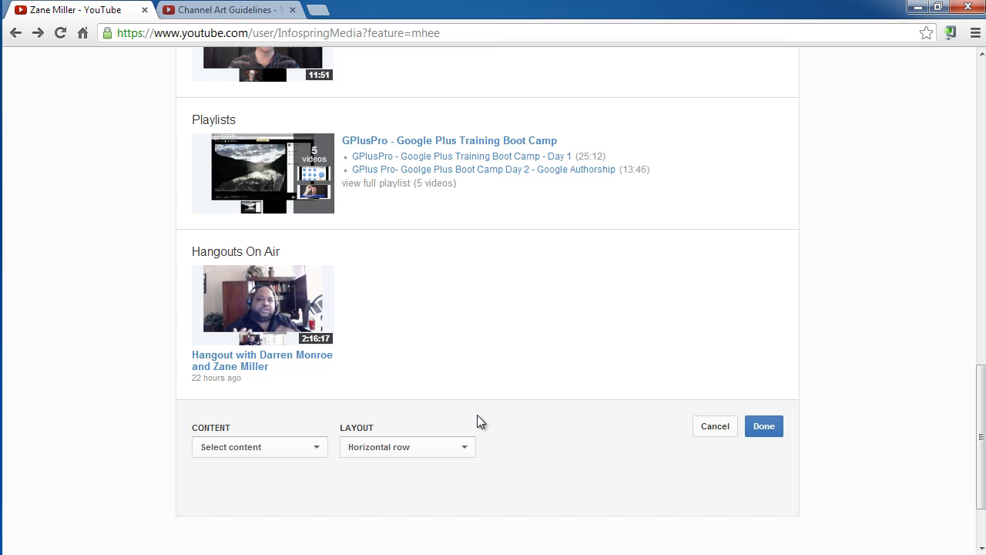
pyautogui.click(715, 426)
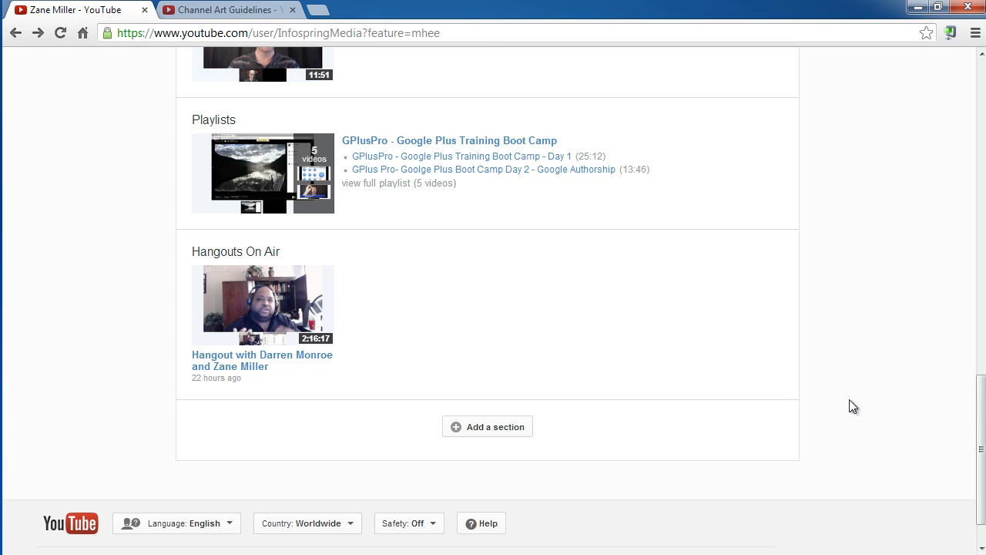
# View the channel as the public sees it and pause the channel trailer.
pyautogui.moveTo(979, 458); pyautogui.dragTo(979, 117)
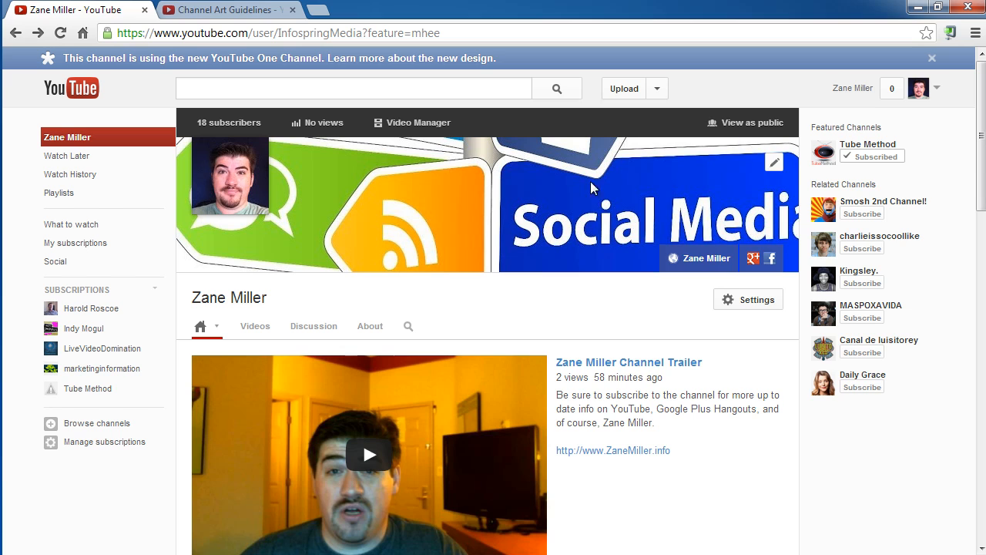
pyautogui.click(752, 123)
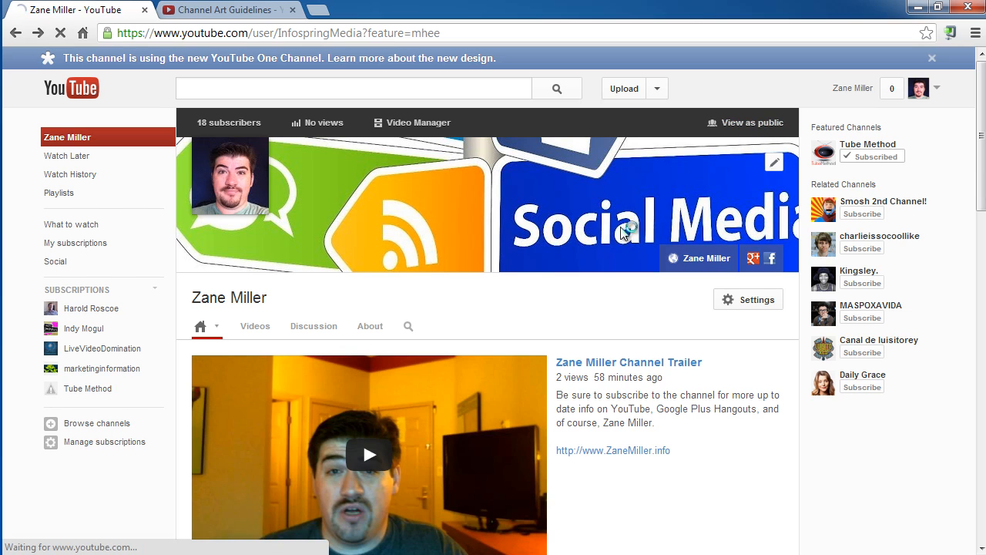
pyautogui.scroll(-1, 248, 483)
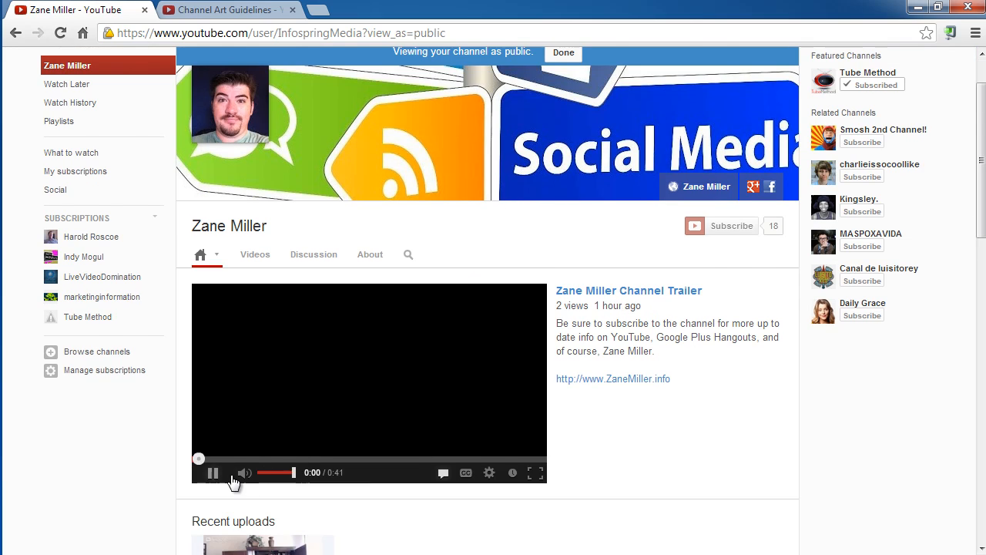
pyautogui.click(215, 475)
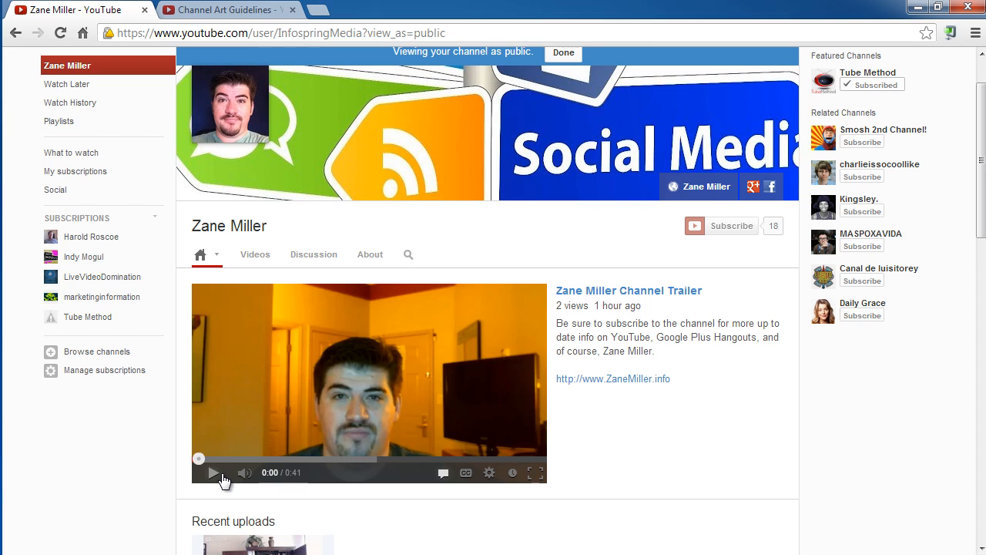
pyautogui.scroll(1, 859, 378)
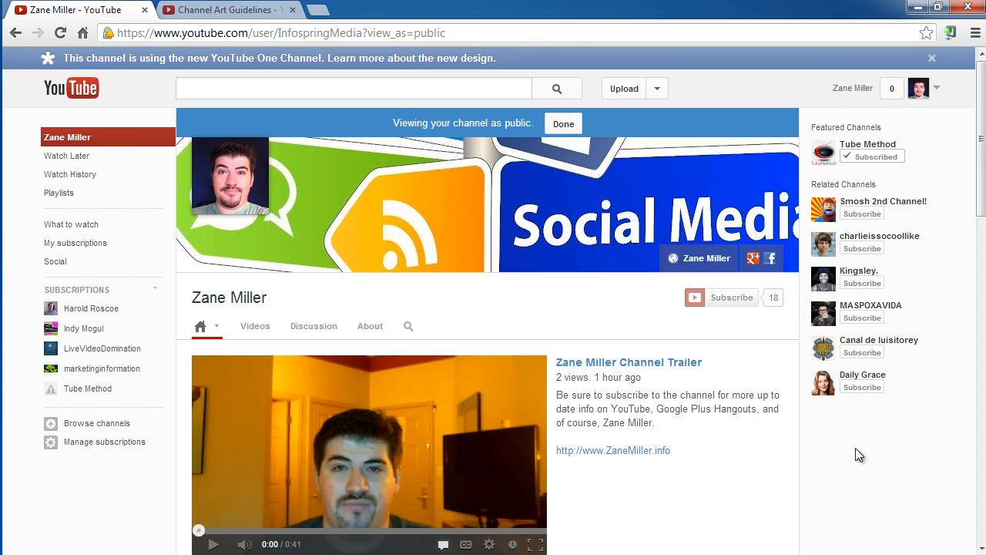
# Look through the video and playlist sections in the public view, and return to the owner's view of the channel.
pyautogui.scroll(-1, 855, 448)
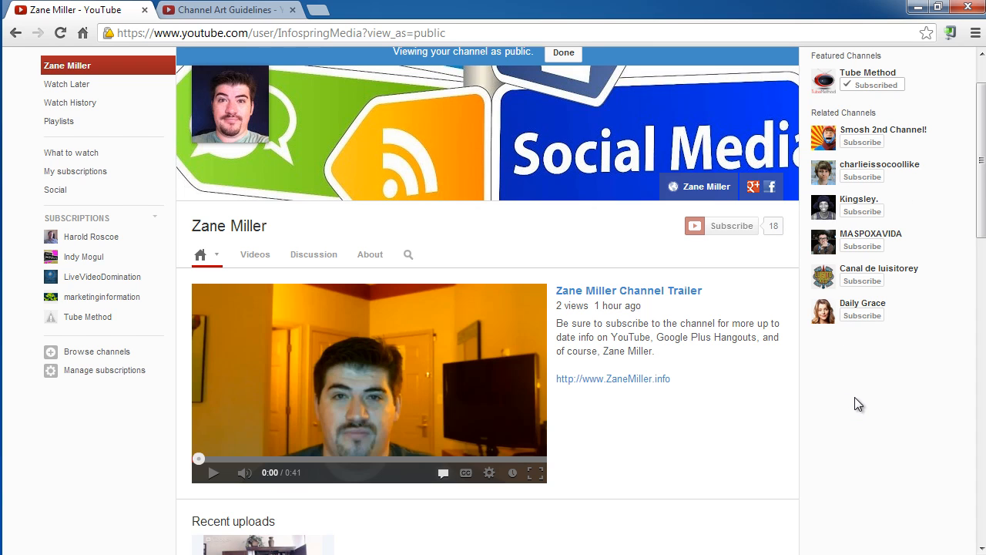
pyautogui.scroll(-7, 854, 397)
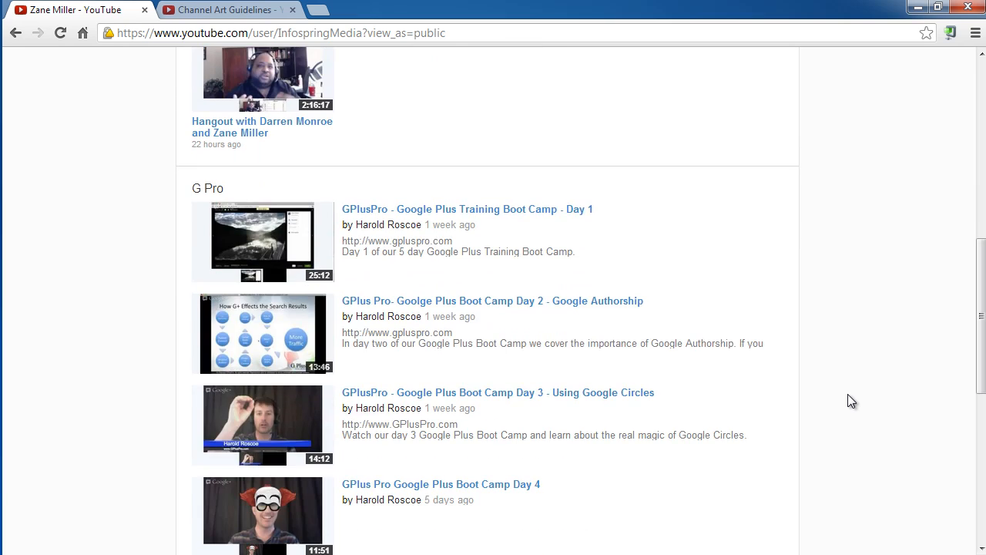
pyautogui.scroll(2, 724, 373)
pyautogui.scroll(-3, 361, 235)
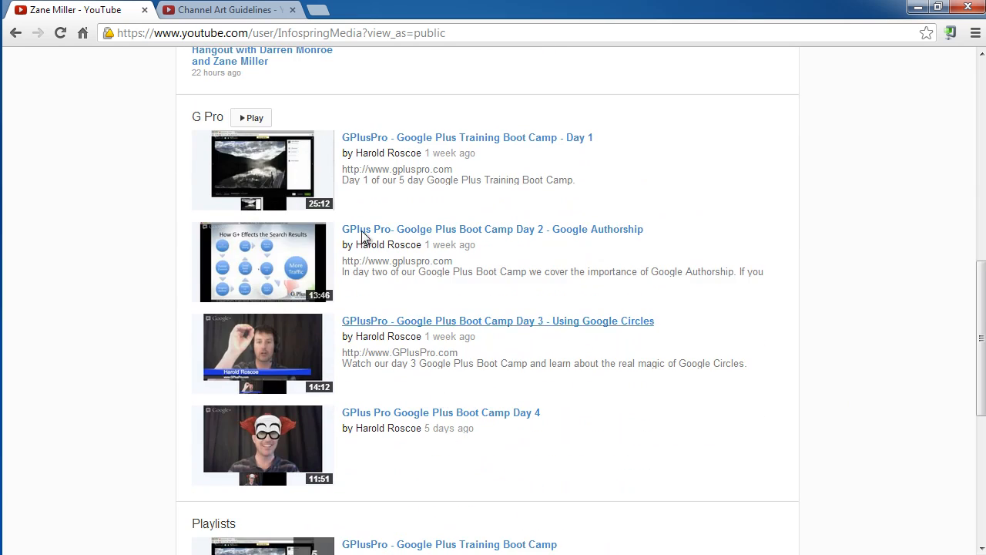
pyautogui.scroll(-5, 361, 235)
pyautogui.scroll(5, 539, 374)
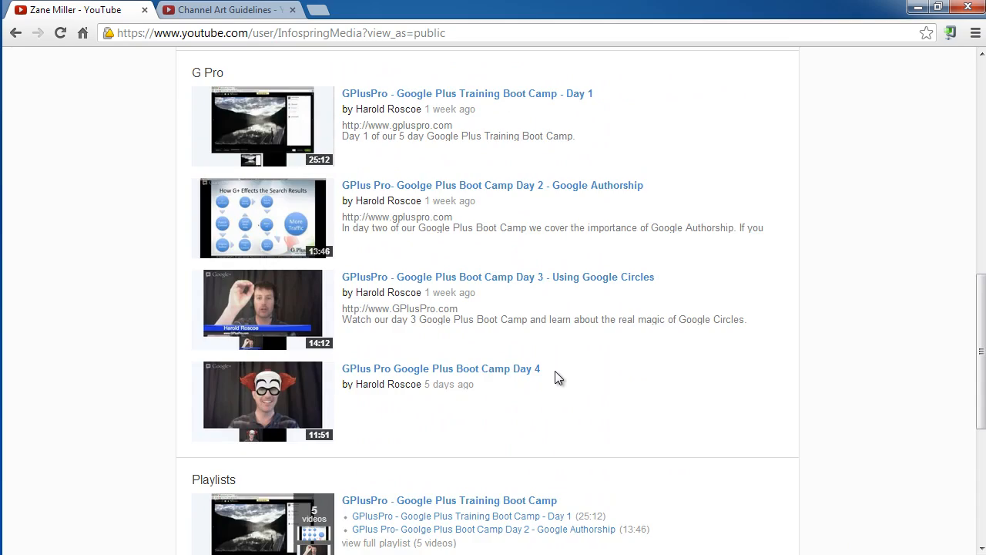
pyautogui.scroll(10, 555, 371)
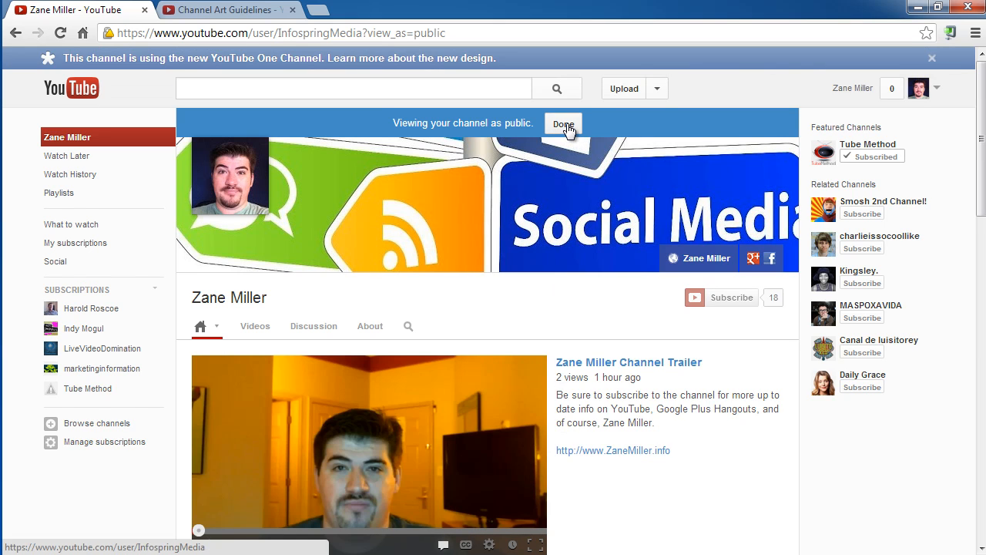
pyautogui.click(564, 125)
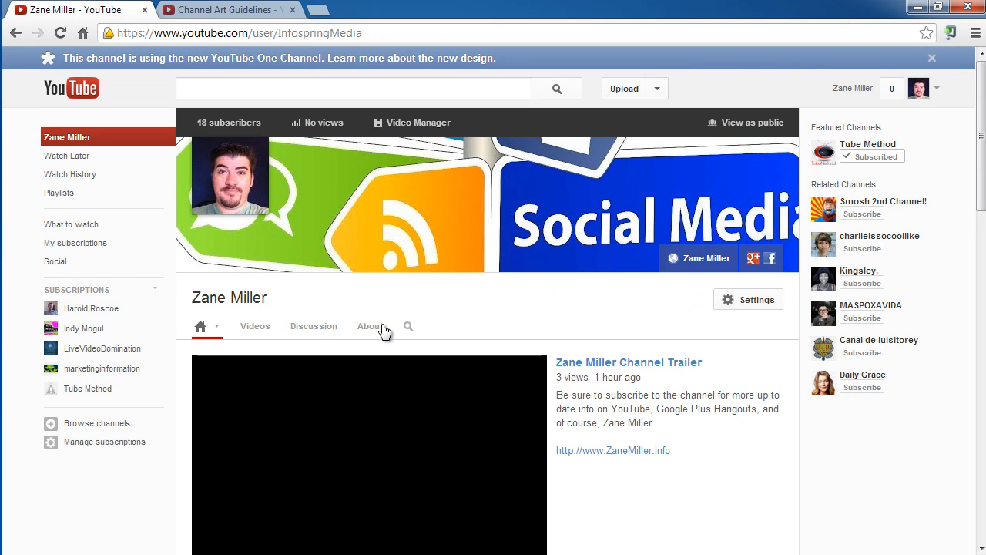
# On the channel's About page, add youtube.com/user/buildbigbiz to the Featured Channels section and save it.
pyautogui.scroll(-2, 383, 331)
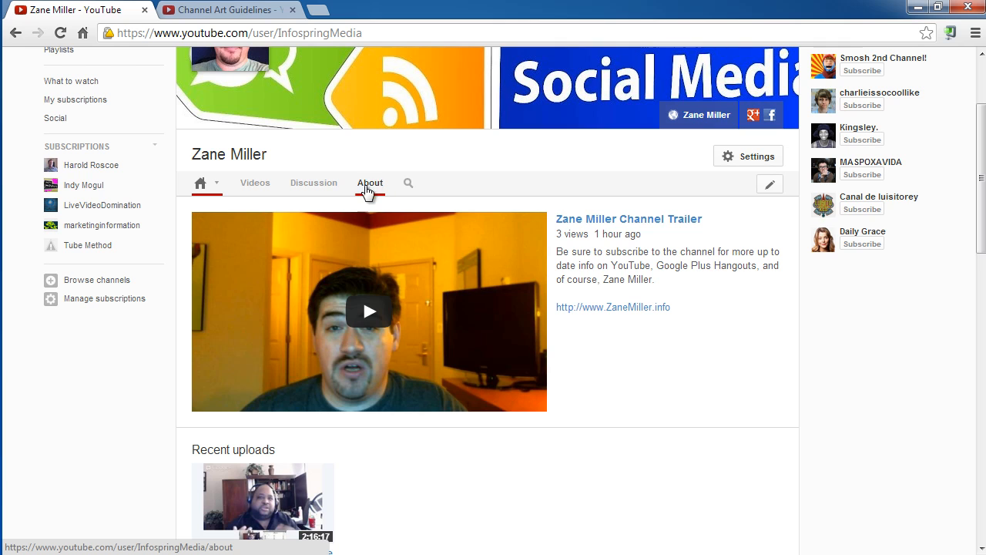
pyautogui.click(368, 191)
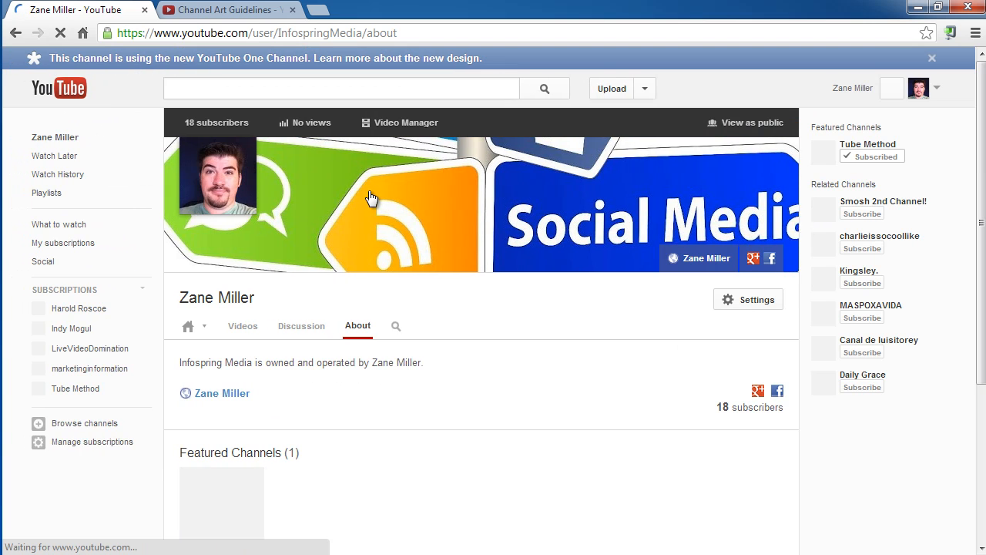
pyautogui.scroll(-3, 440, 217)
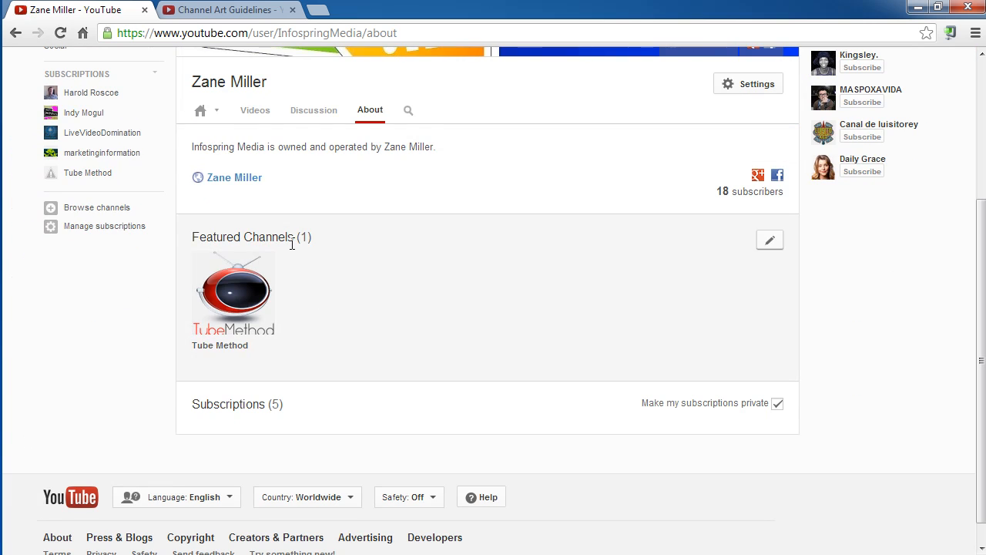
pyautogui.click(769, 241)
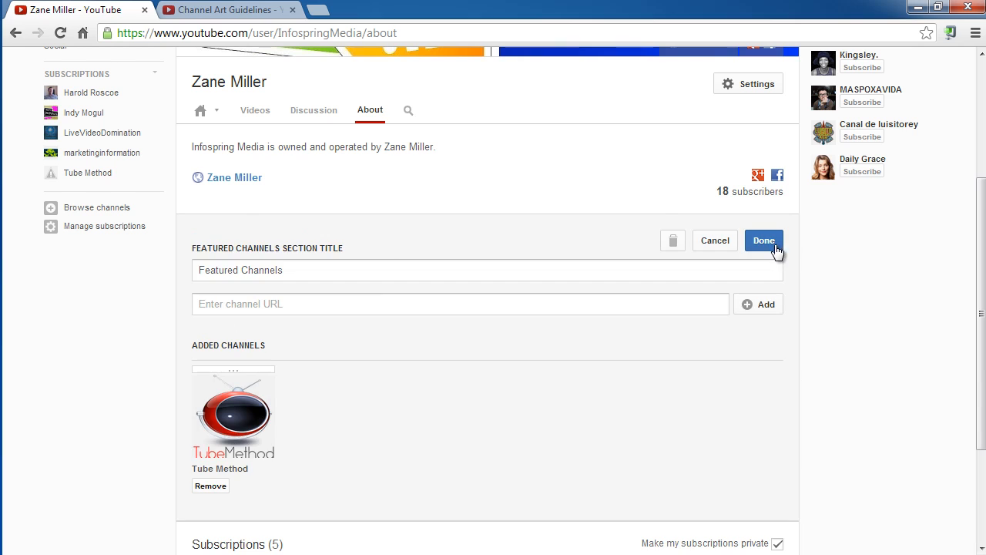
pyautogui.click(301, 303)
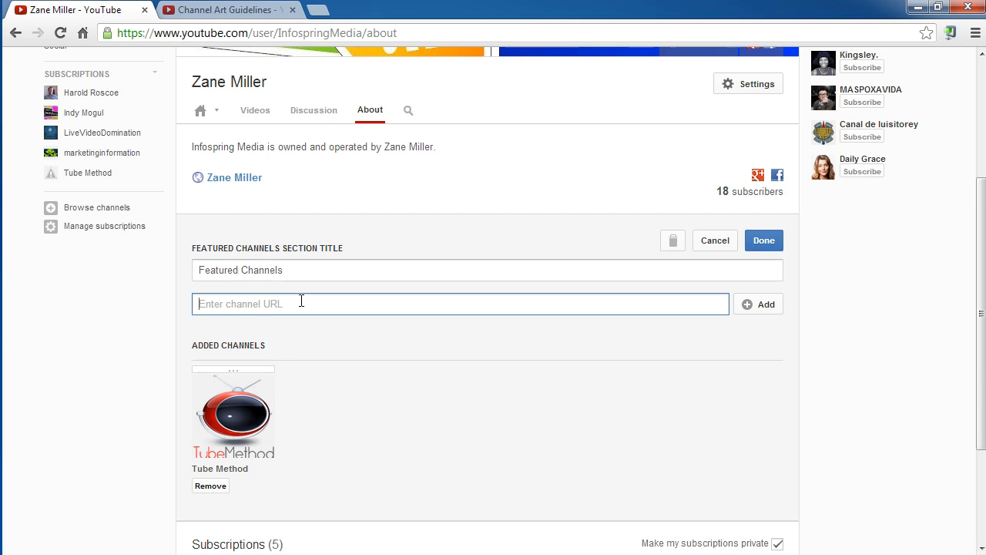
pyautogui.write('youtub')
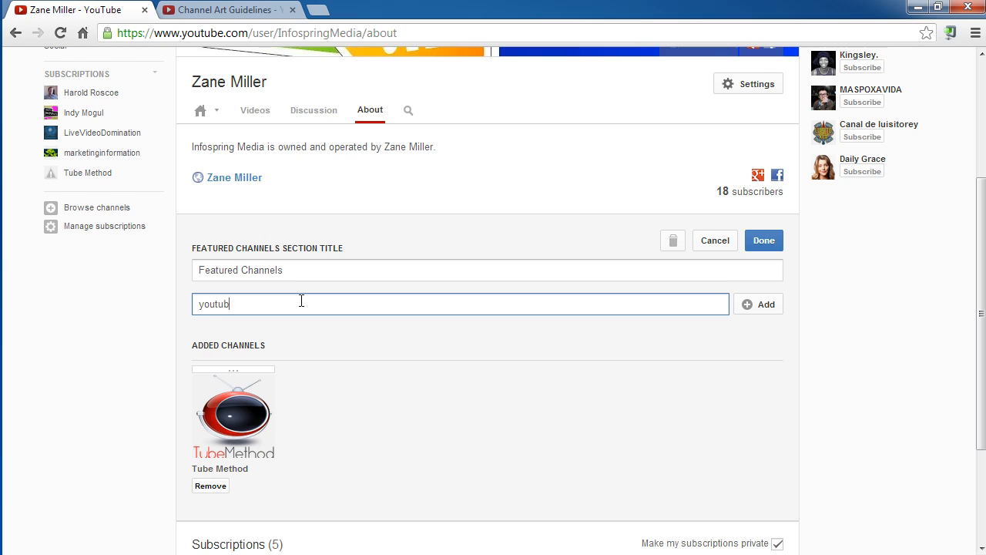
pyautogui.write('e.com/user/buildbigbiz')
pyautogui.click(747, 313)
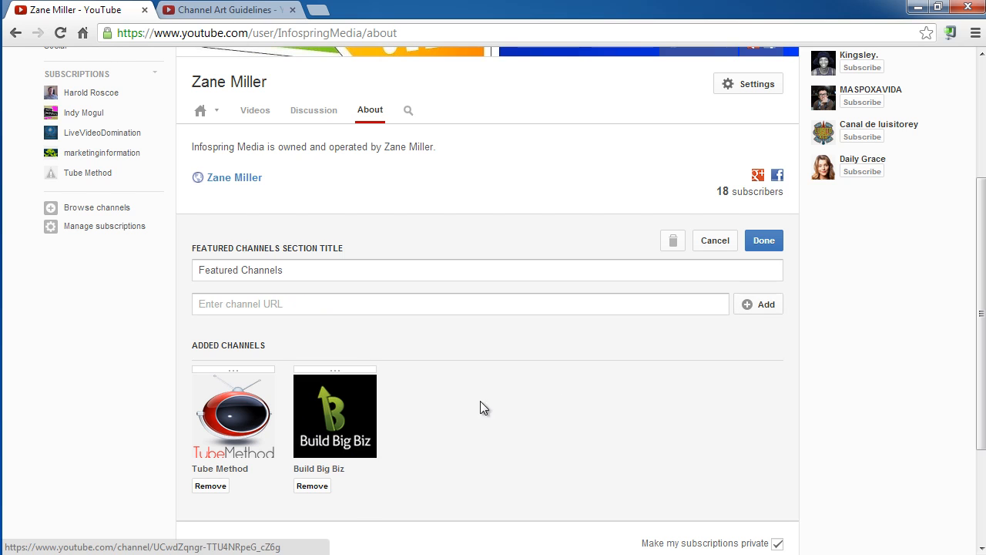
pyautogui.click(764, 240)
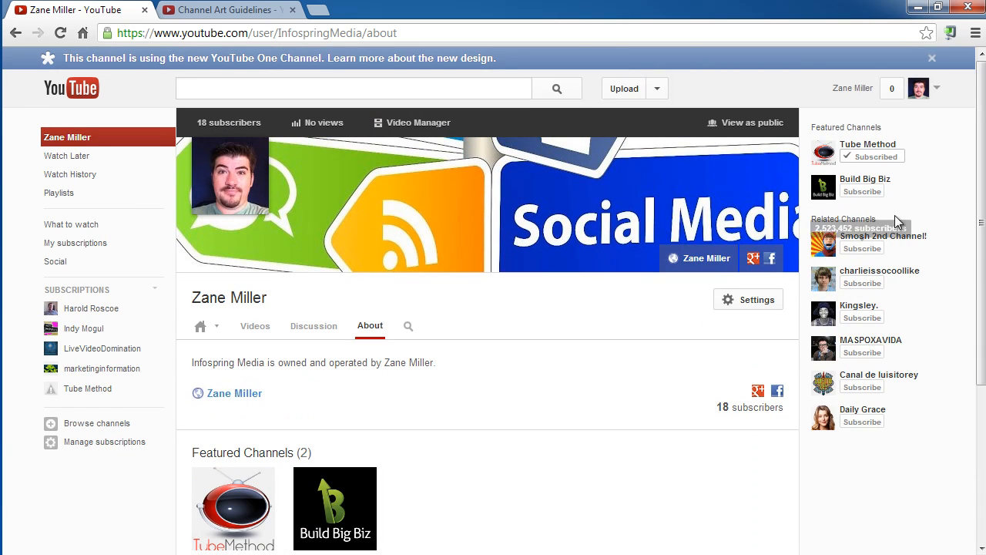
# Look at the channel's Videos and Discussion pages, and return to the About page.
pyautogui.click(255, 326)
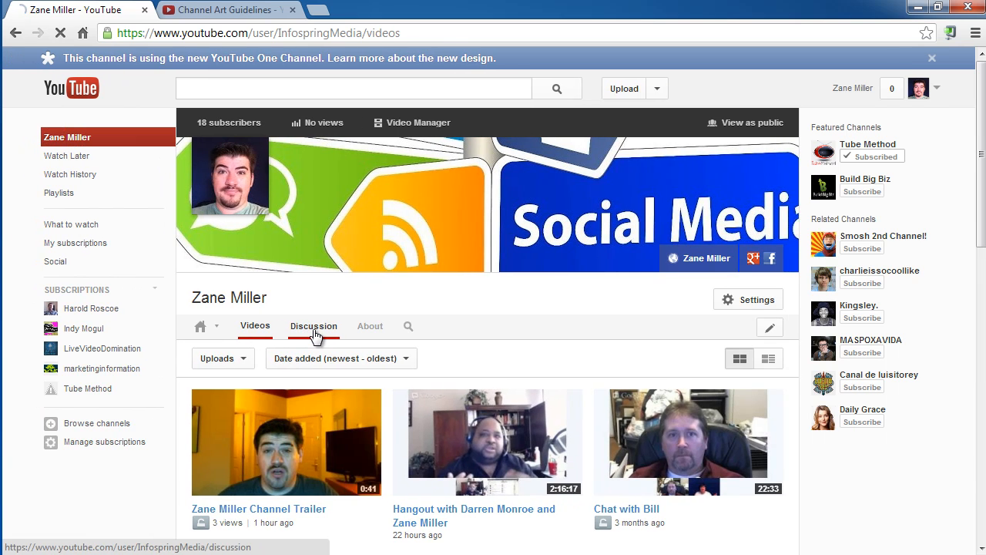
pyautogui.click(313, 329)
pyautogui.click(370, 328)
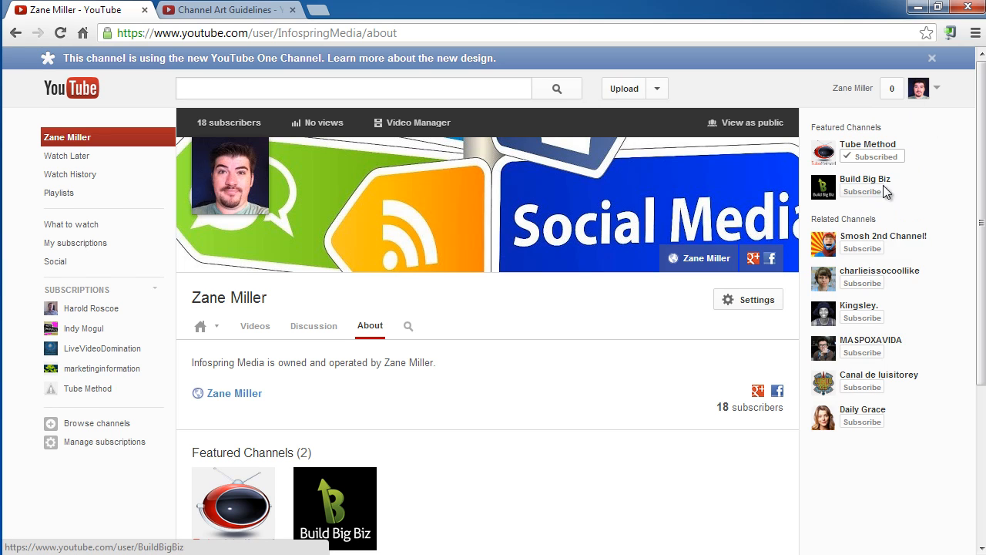
pyautogui.moveTo(746, 419)
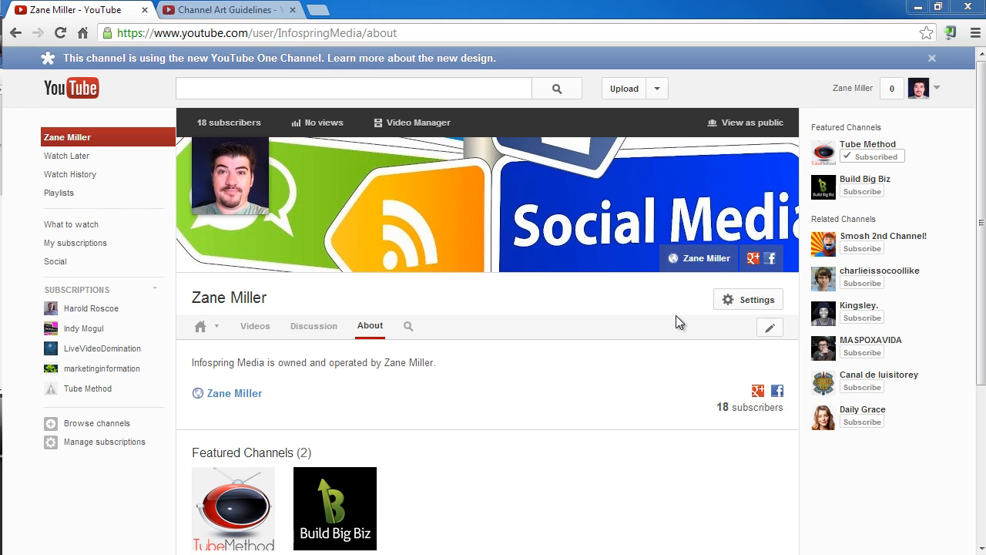
# Open the channel's links for editing and add four empty custom link rows.
pyautogui.click(774, 163)
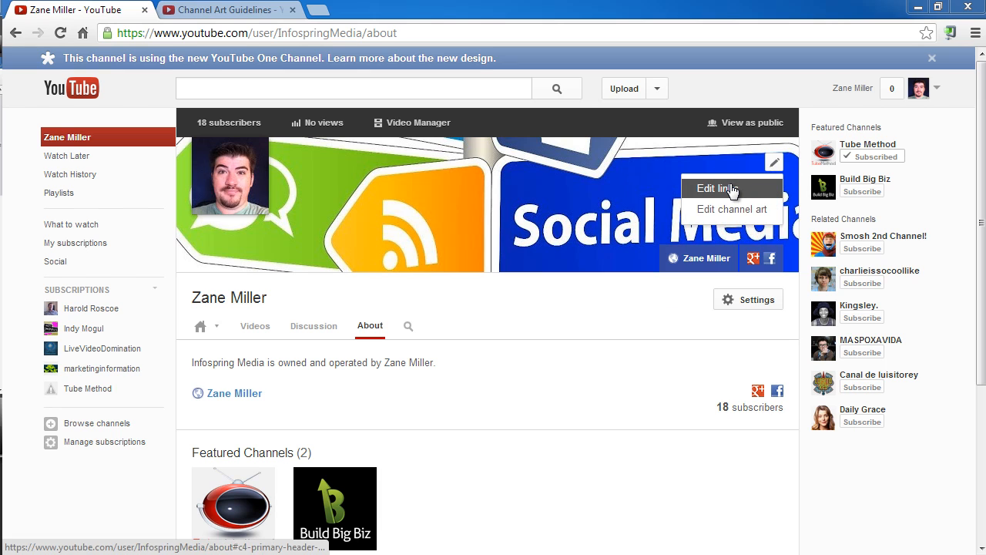
pyautogui.click(589, 235)
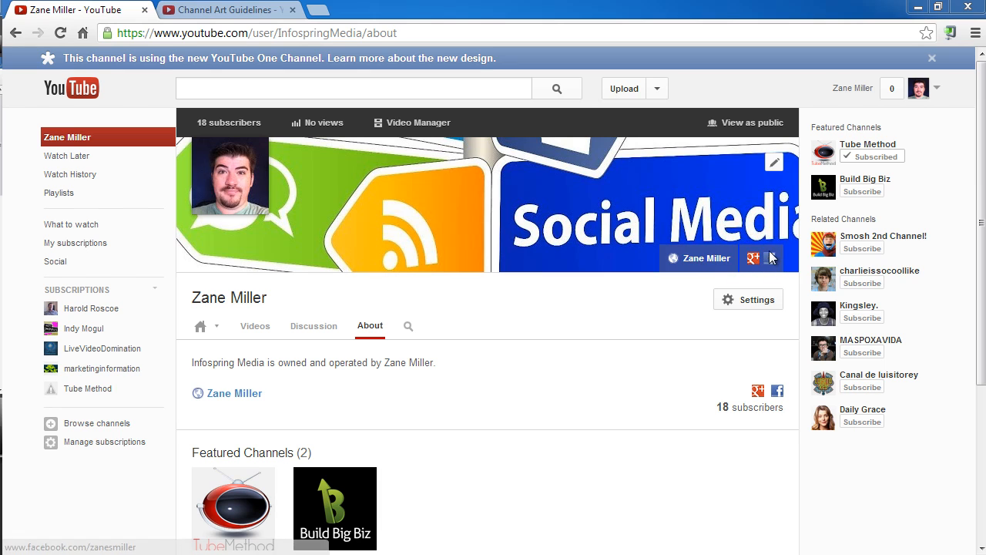
pyautogui.click(776, 166)
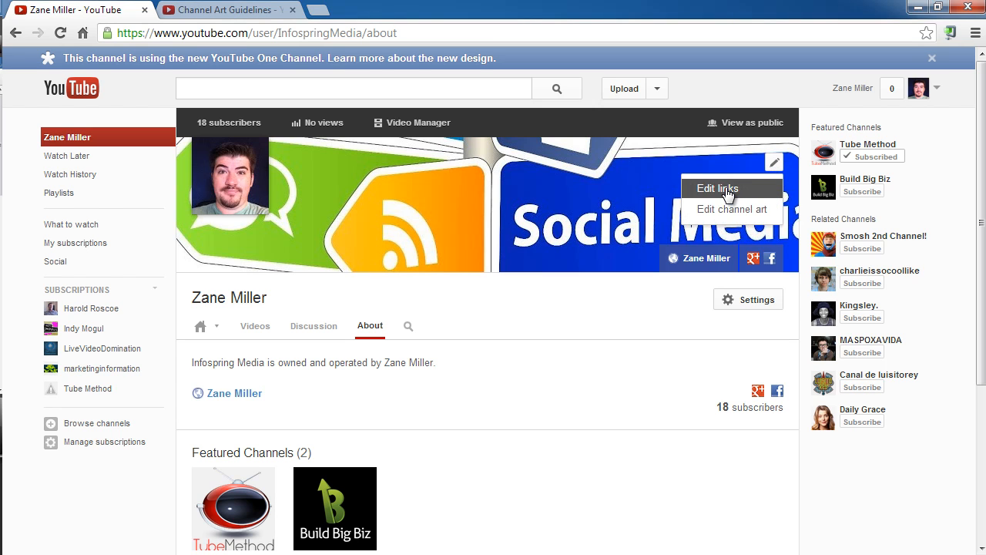
pyautogui.click(727, 191)
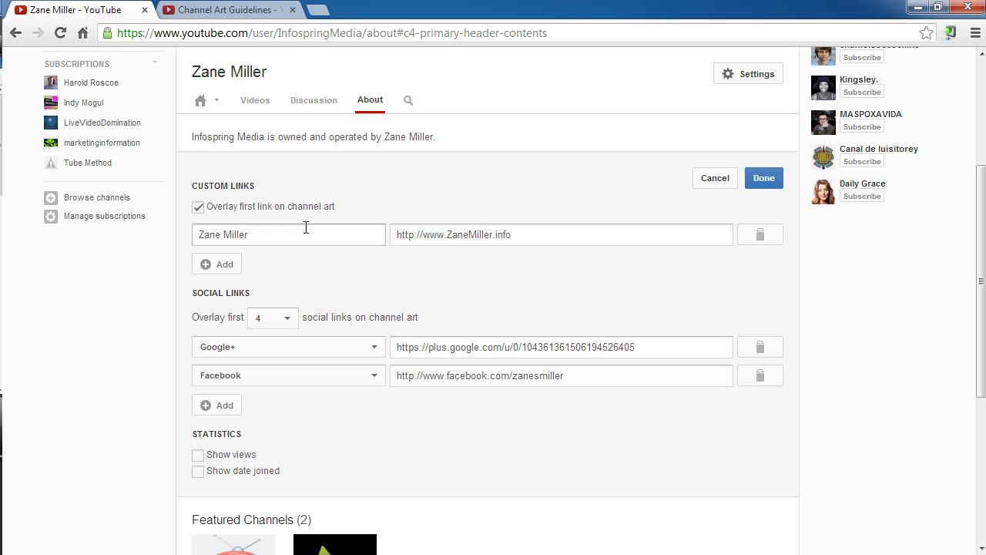
pyautogui.click(219, 267)
pyautogui.click(217, 293)
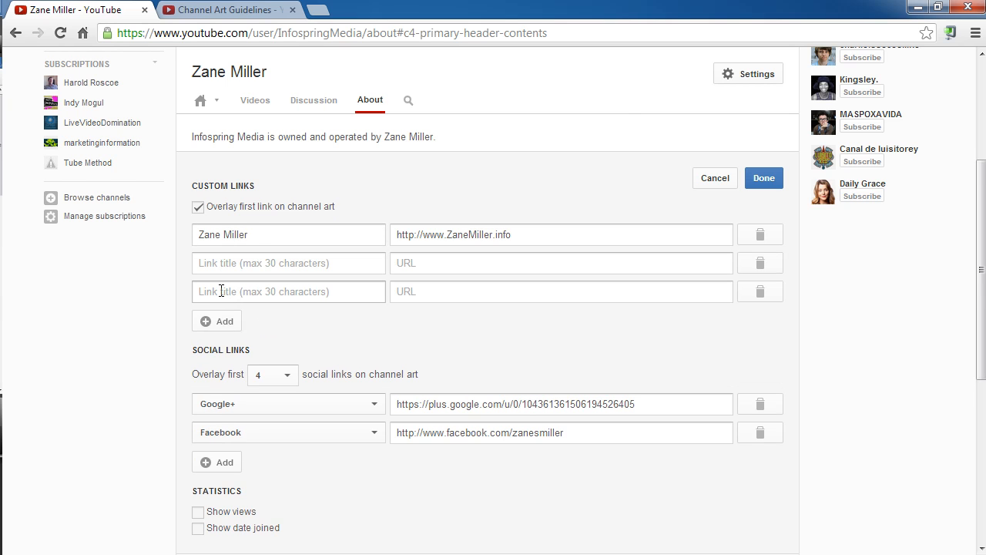
pyautogui.click(221, 321)
pyautogui.click(223, 352)
pyautogui.scroll(-1, 333, 302)
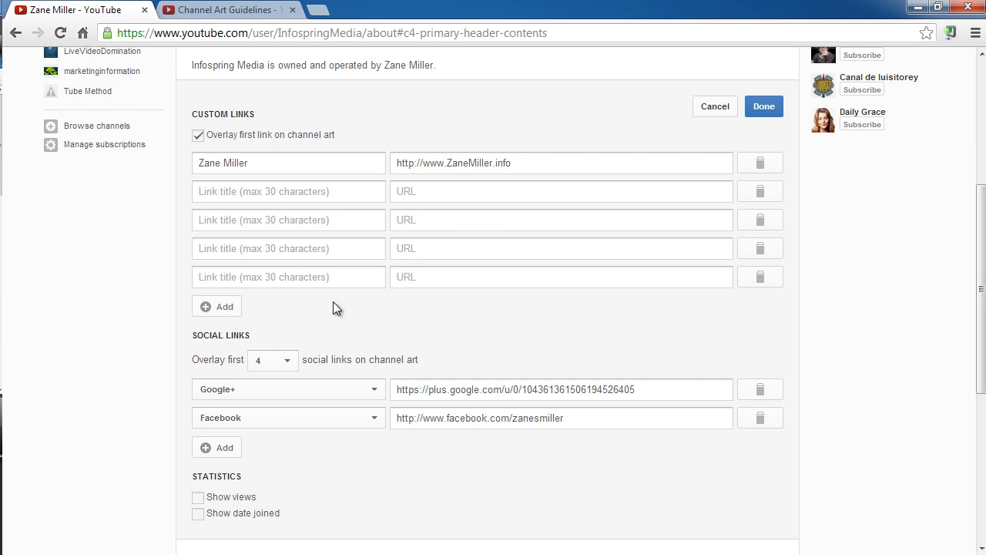
# Add two empty rows to the channel's social links, below the Facebook link.
pyautogui.click(302, 191)
pyautogui.click(452, 189)
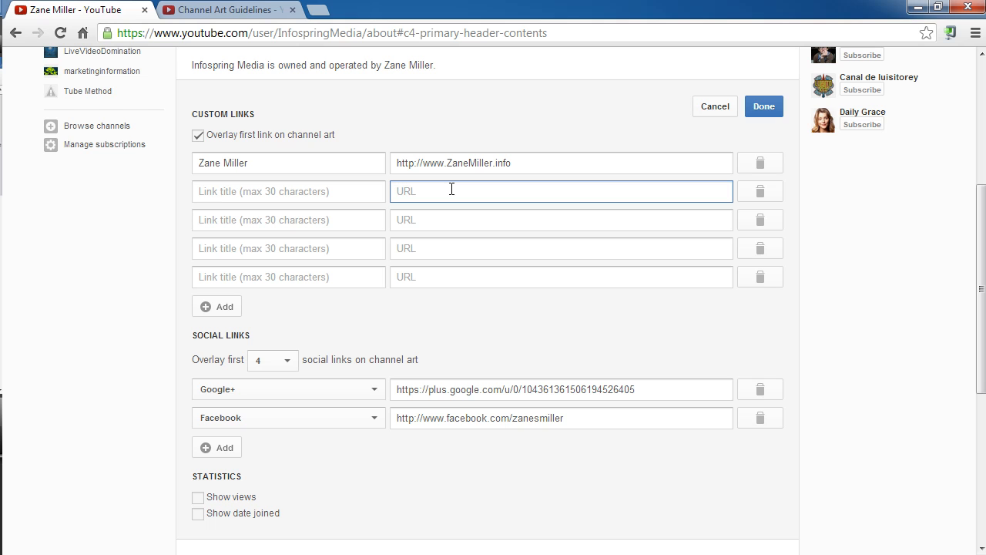
pyautogui.scroll(-1, 385, 279)
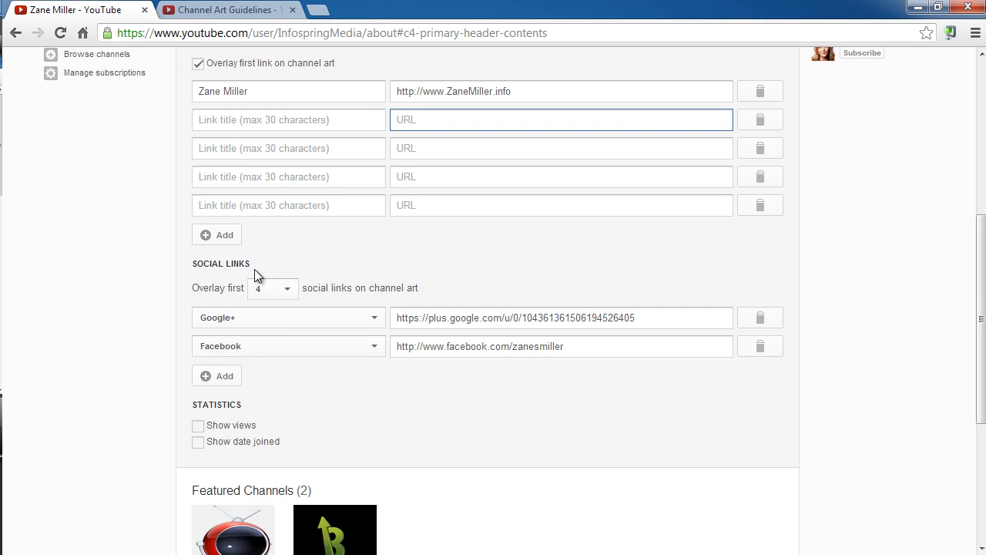
pyautogui.scroll(-1, 160, 320)
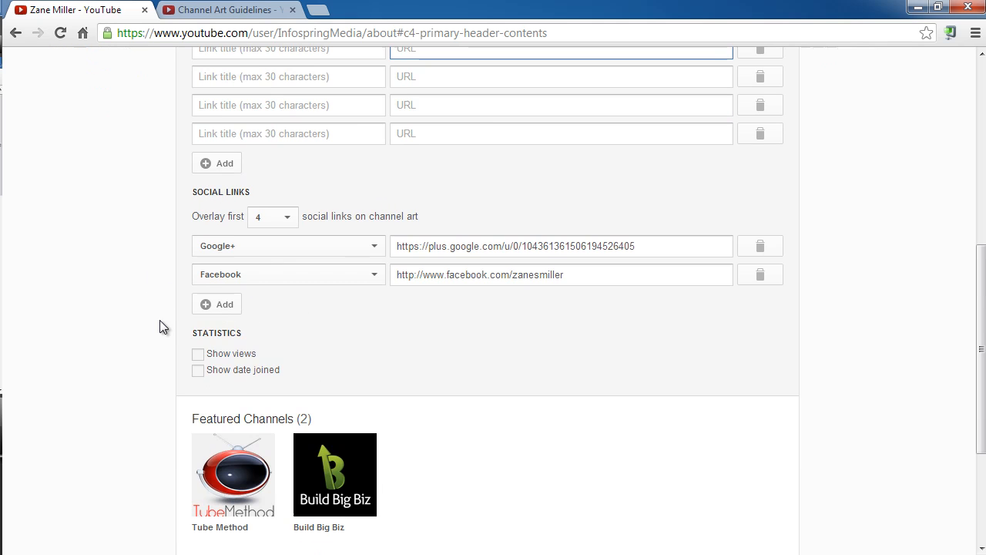
pyautogui.click(217, 303)
pyautogui.click(217, 332)
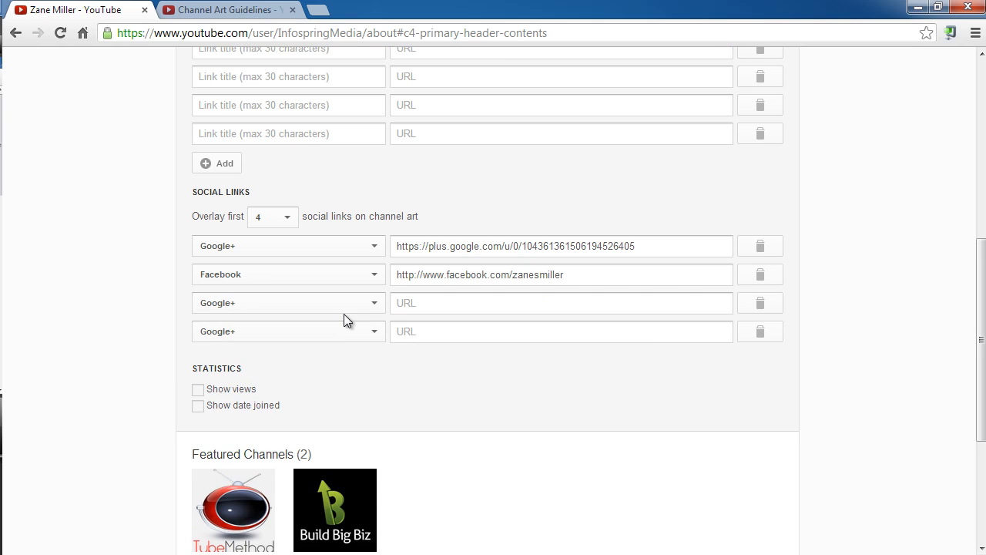
# Look through the social networks offered for the third social link and the choices for how many social links overlay the channel art.
pyautogui.click(348, 304)
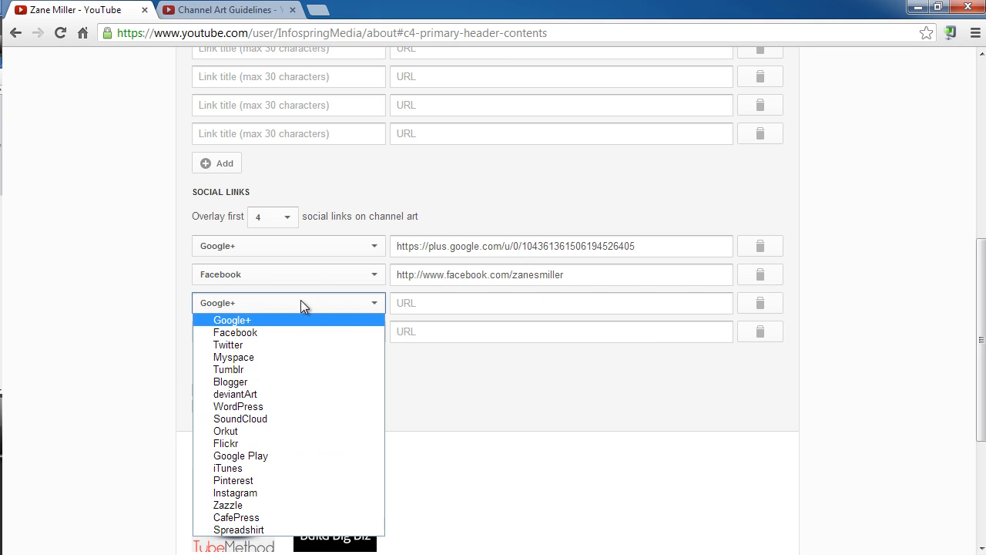
pyautogui.click(121, 355)
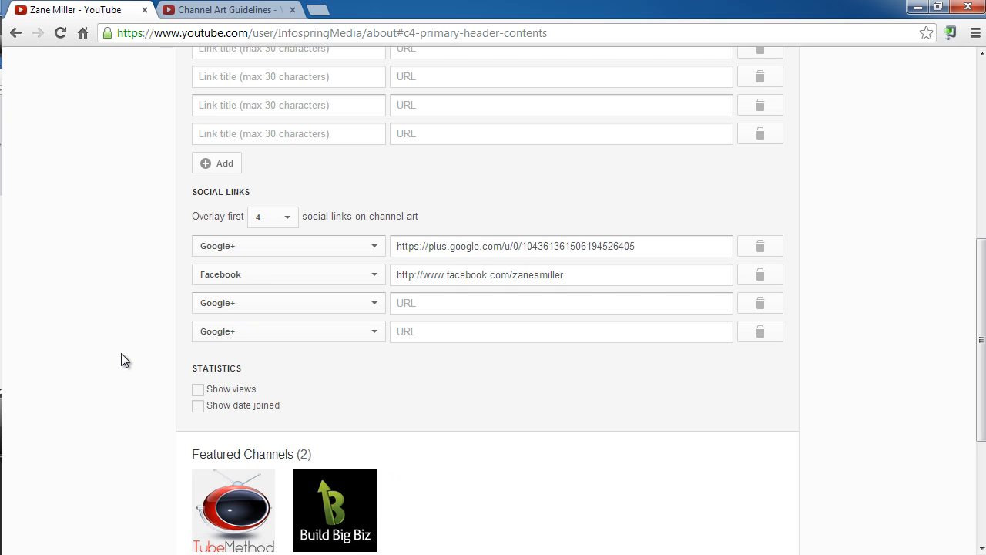
pyautogui.scroll(-1, 129, 300)
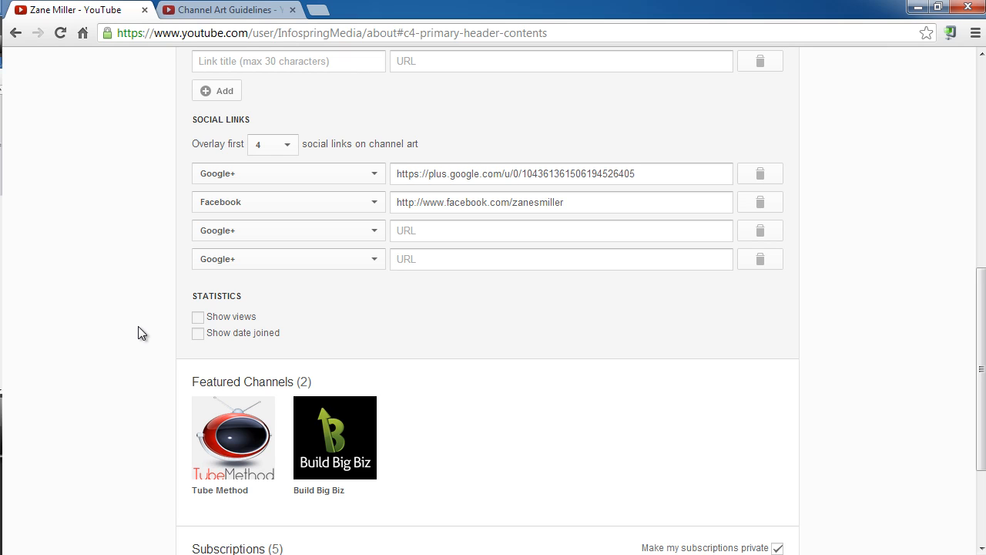
pyautogui.click(289, 147)
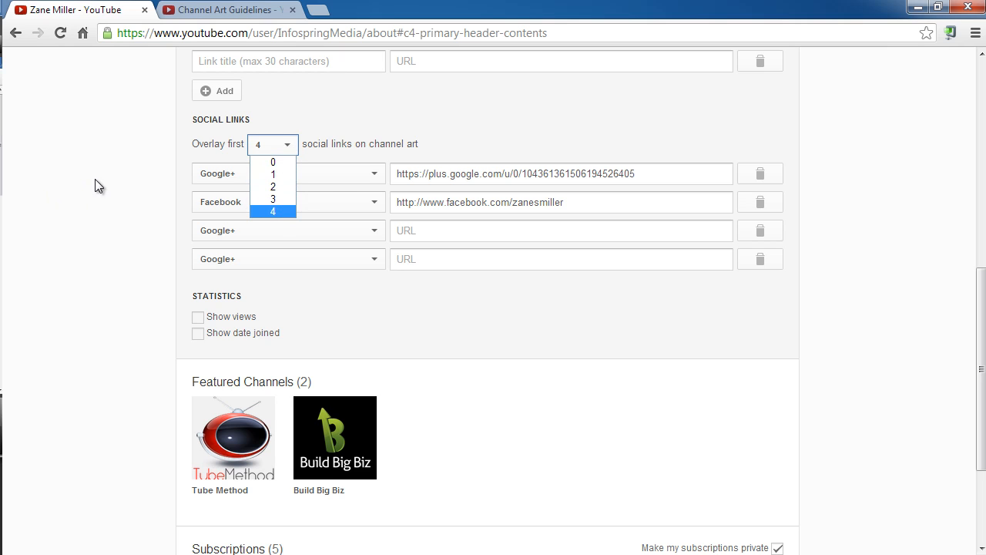
pyautogui.click(133, 175)
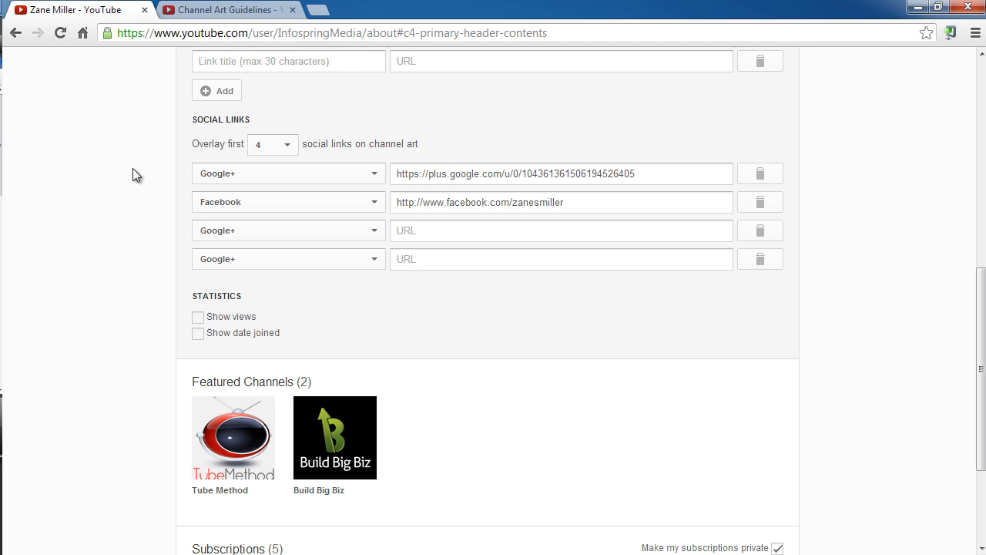
pyautogui.scroll(3, 132, 175)
pyautogui.scroll(2, 275, 212)
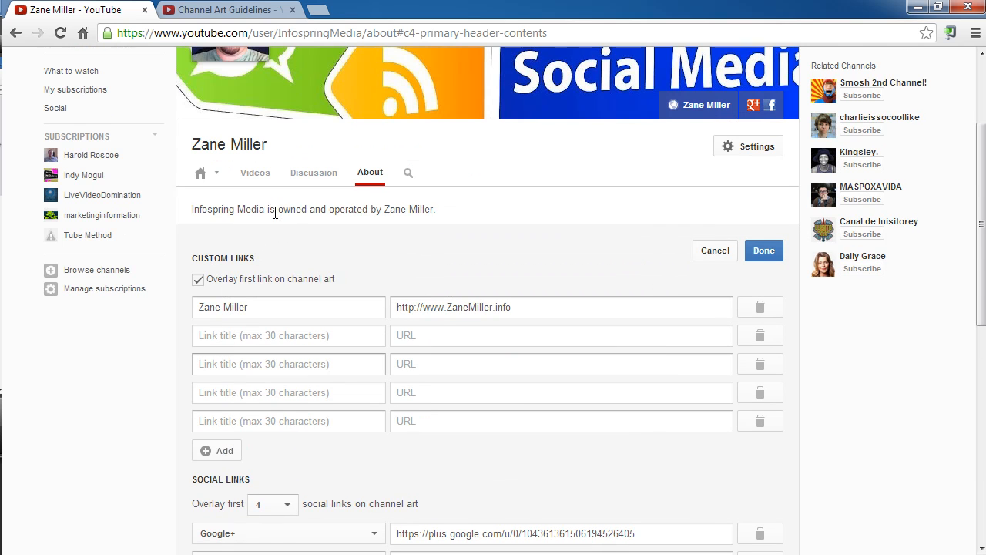